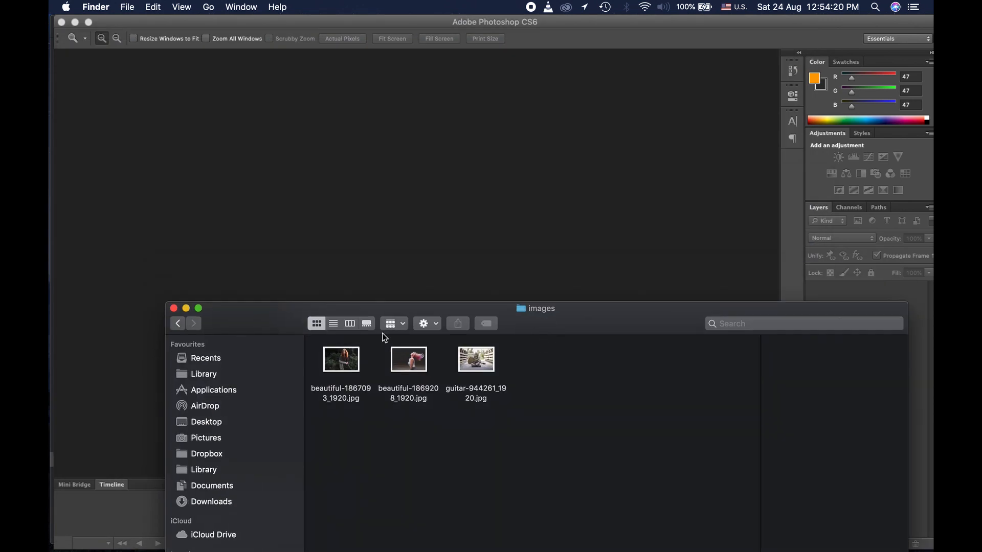
Step: Open beautiful-1867093_1920.jpg by dragging it from Finder into Photoshop, then pick the Move tool
drag(340, 356, 354, 195)
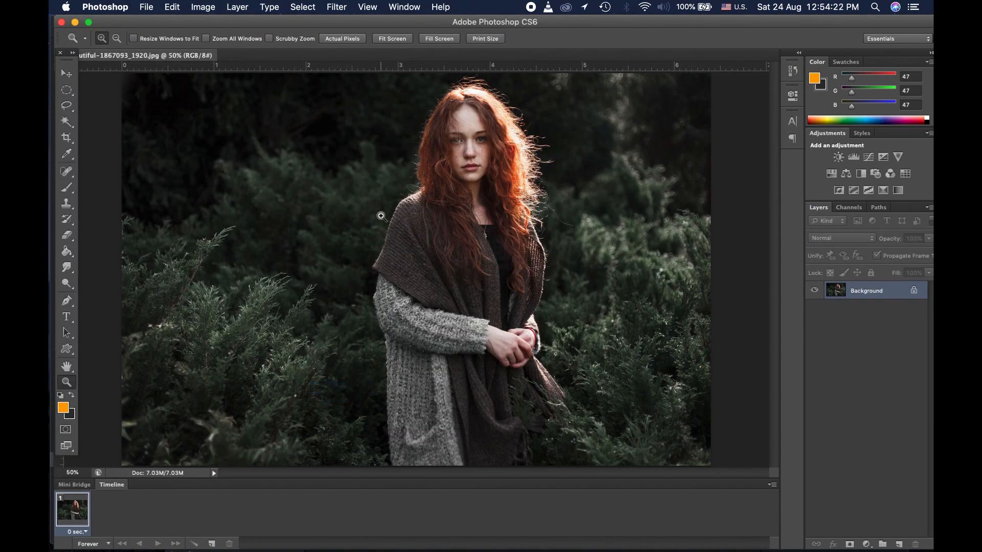
click(66, 73)
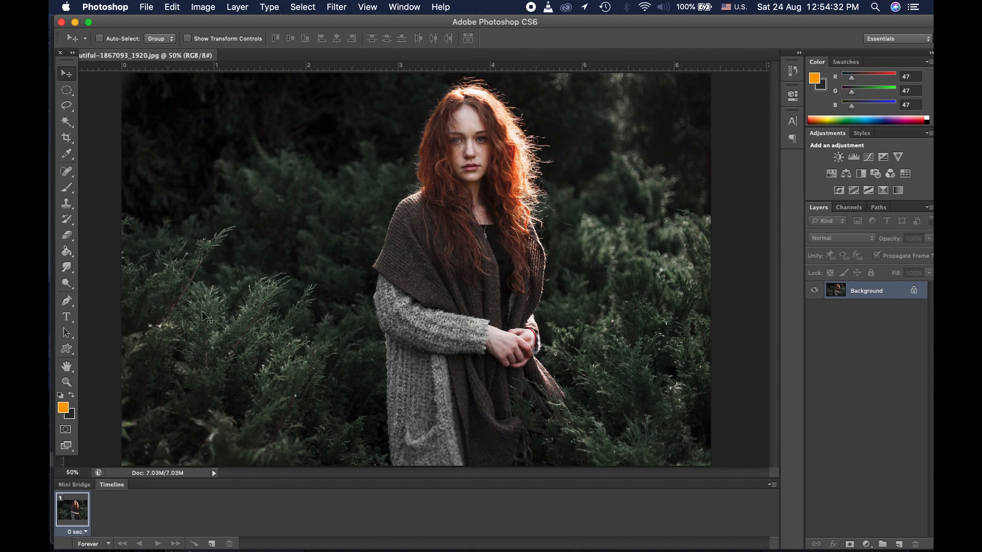
Step: Set the foreground colour to a bright magenta-pink in the Color Picker
click(63, 408)
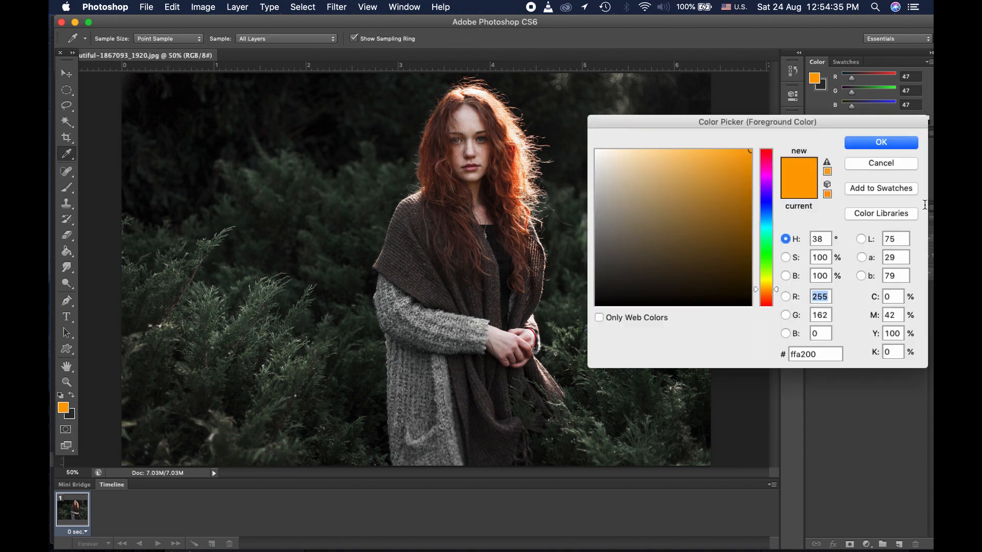
click(766, 175)
click(730, 149)
drag(730, 150, 694, 152)
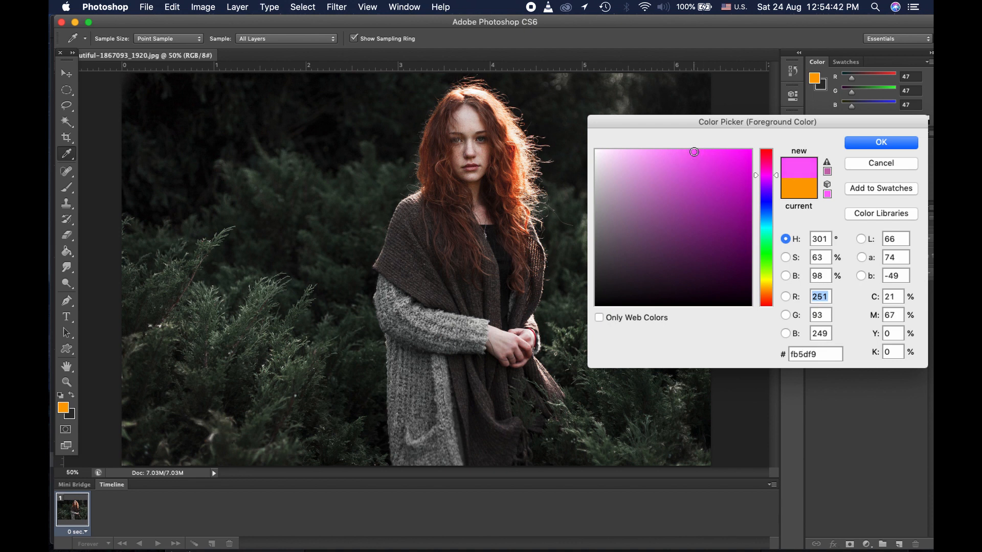
click(861, 144)
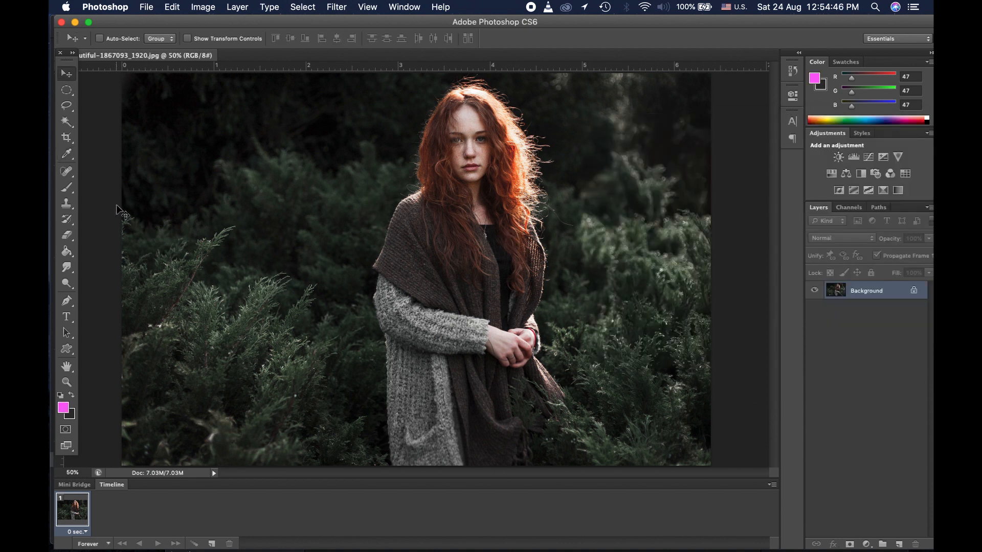
Step: Select the Ellipse Tool and set its shape fill to none
click(66, 349)
right_click(66, 349)
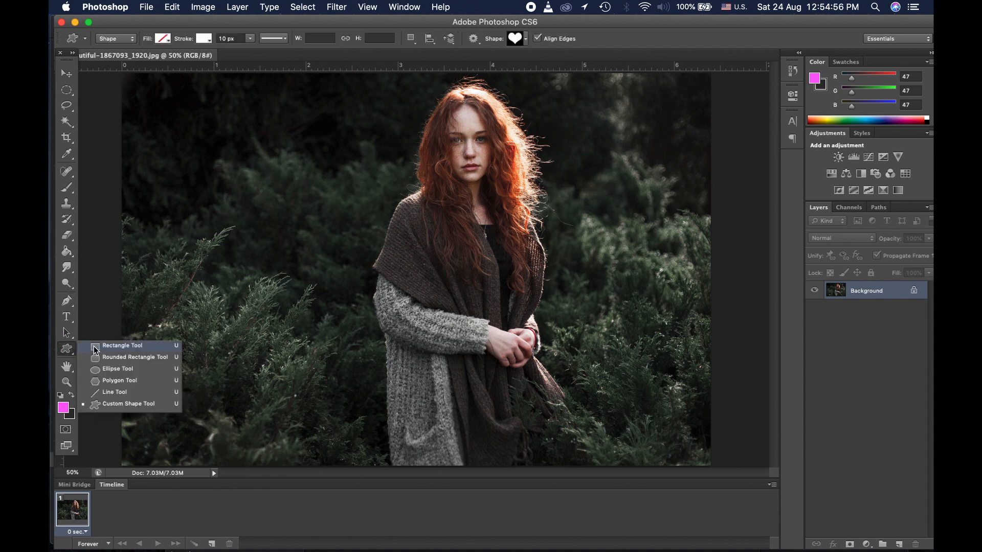
click(118, 369)
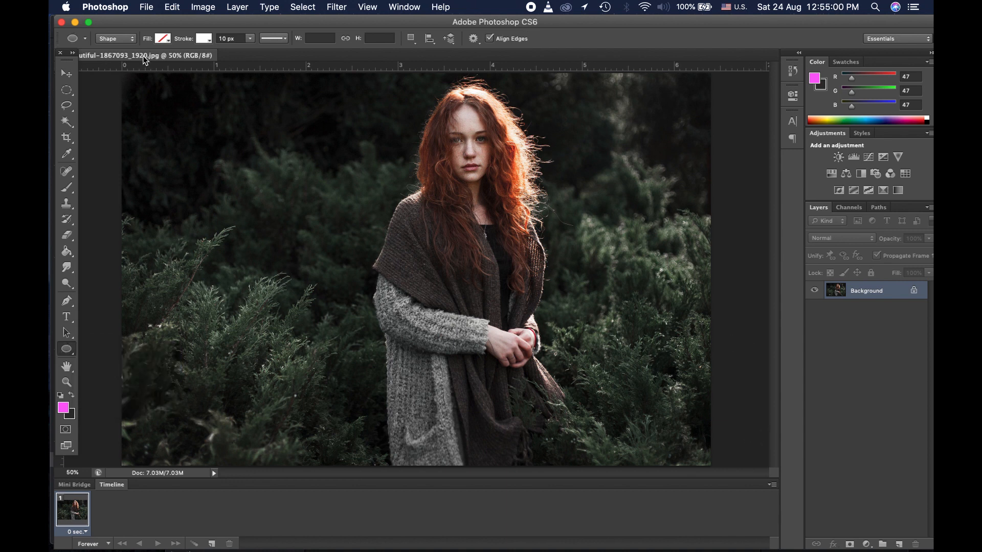
click(162, 40)
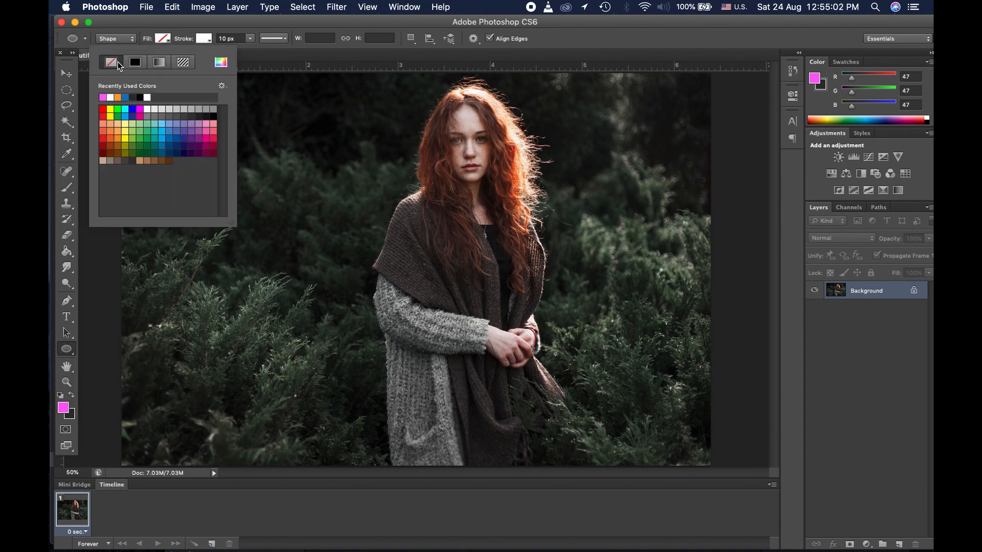
click(177, 24)
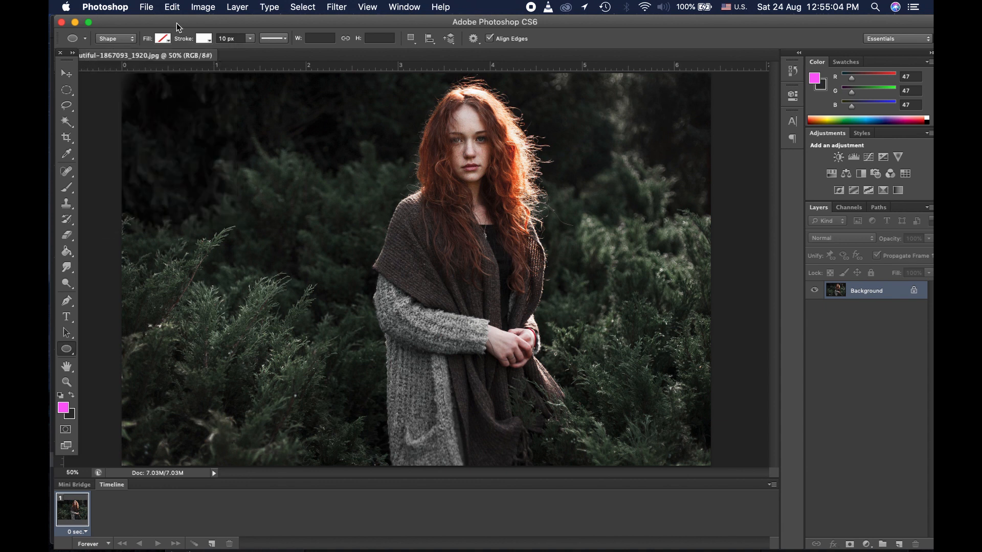
Step: Give the ellipse a solid white 10 px stroke
click(204, 40)
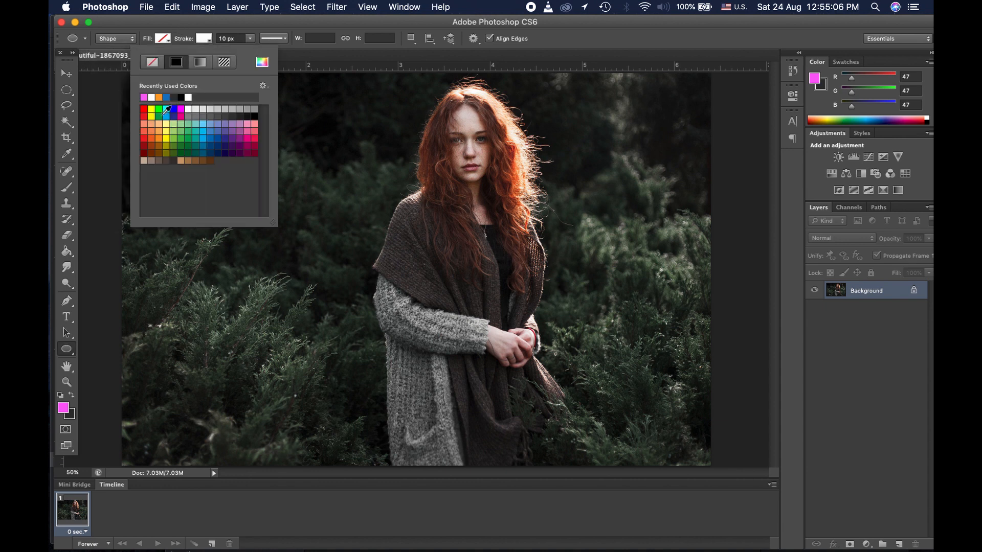
click(151, 98)
click(302, 163)
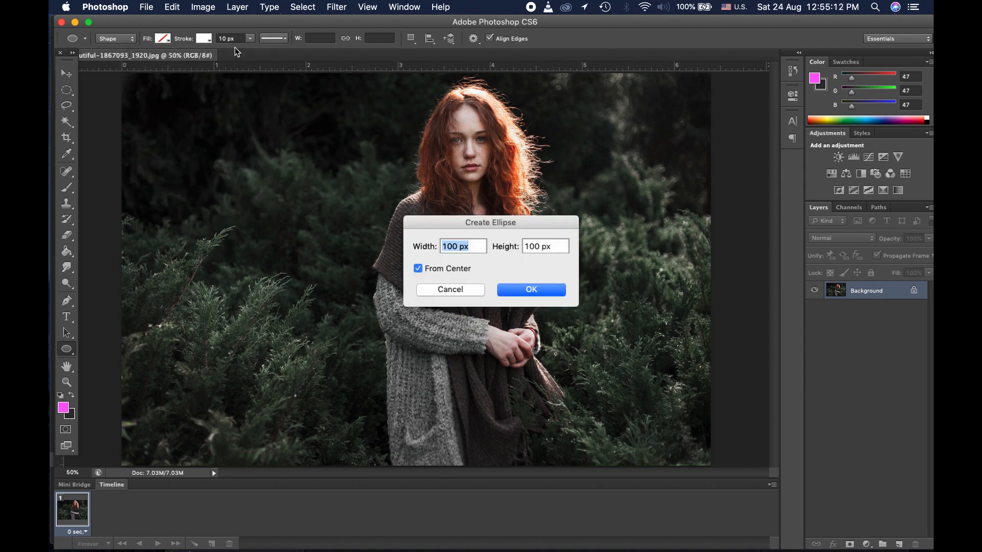
click(451, 290)
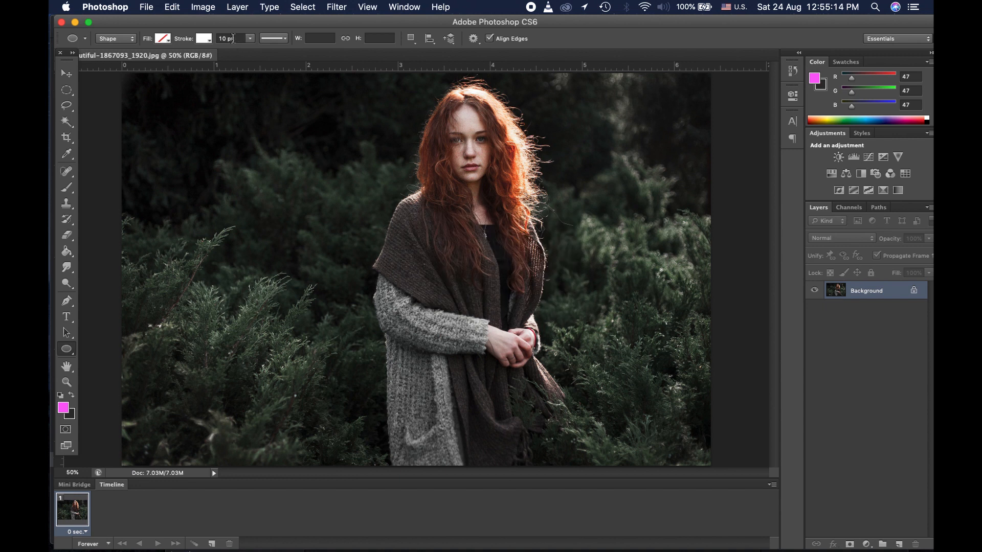
click(279, 40)
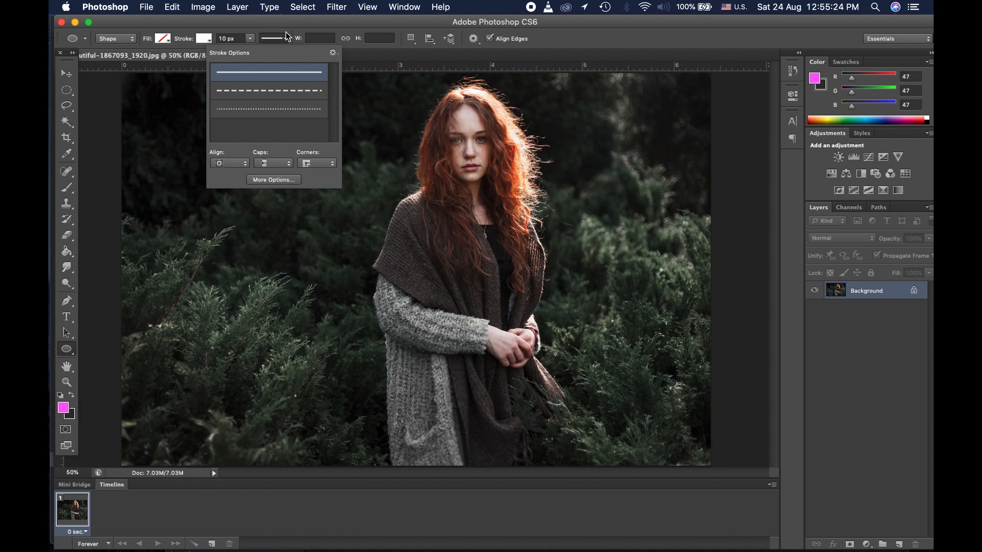
click(268, 72)
click(336, 23)
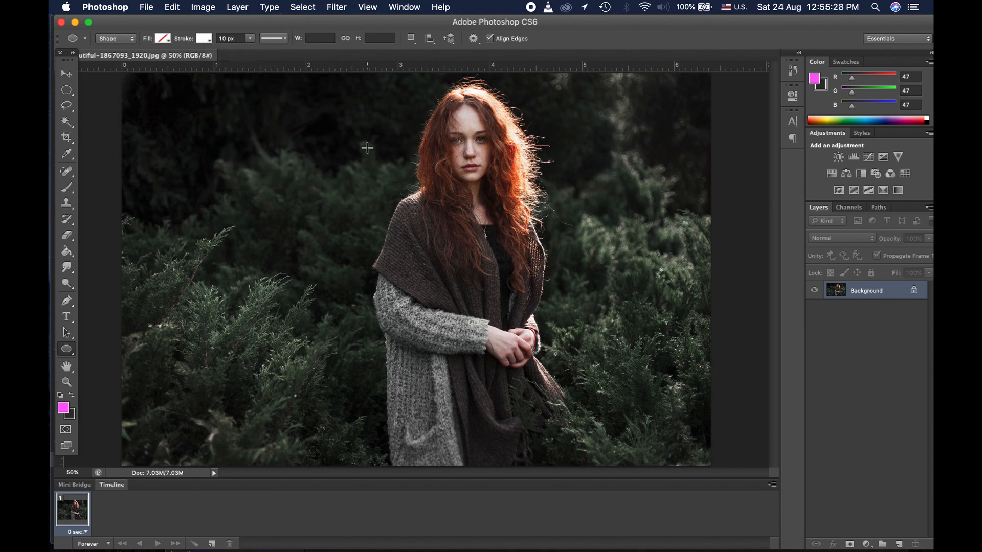
Step: Draw a white circle outline around the red-haired woman on a new Ellipse 1 layer
drag(348, 109, 647, 437)
key(space)
key(space)
key(space)
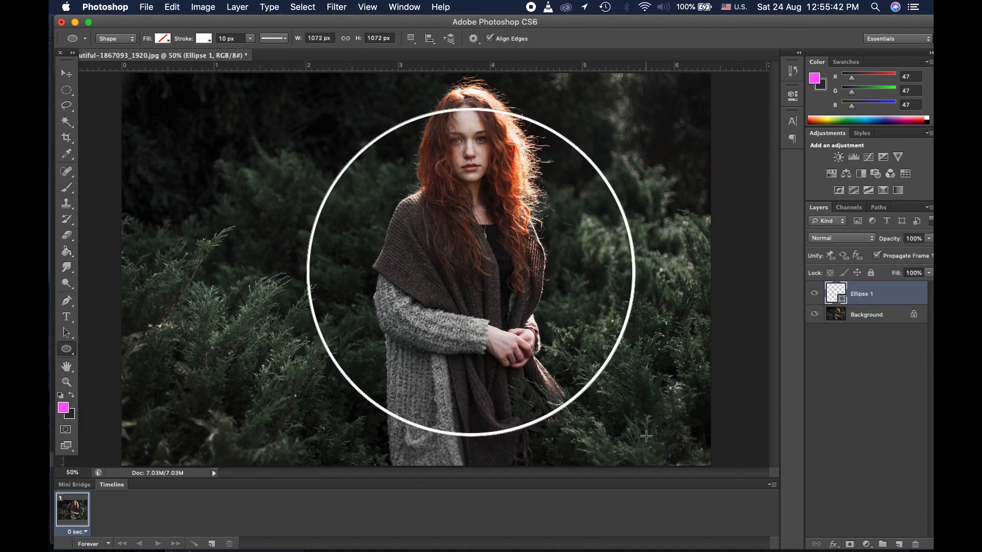
click(66, 90)
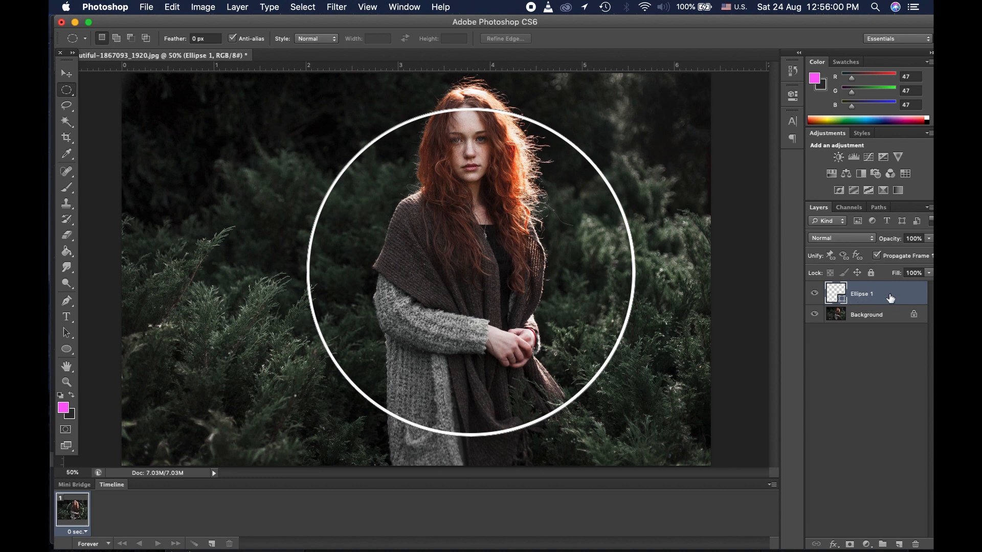
Step: Open the Ellipse 1 blending options, then close them and the layer effects list
right_click(892, 299)
click(833, 176)
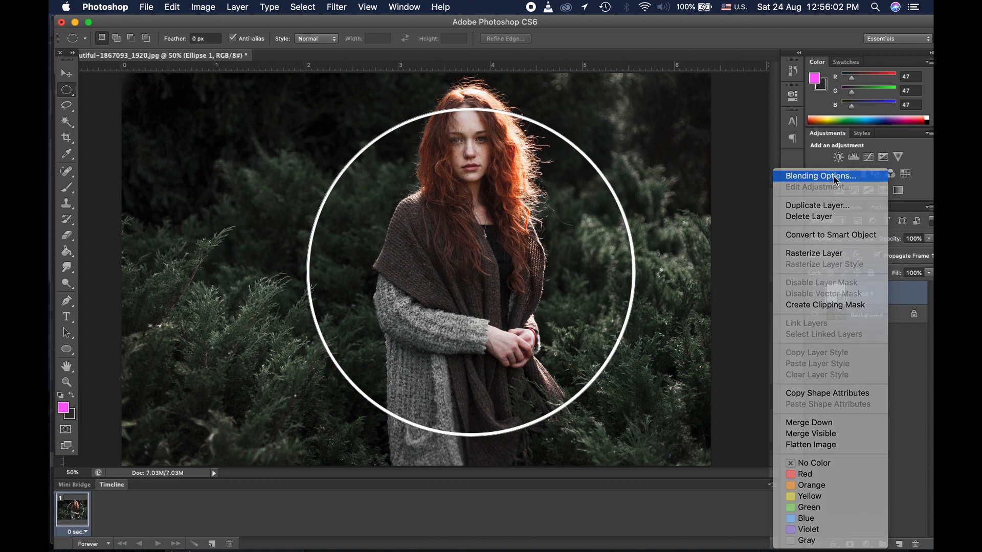
drag(644, 26, 652, 48)
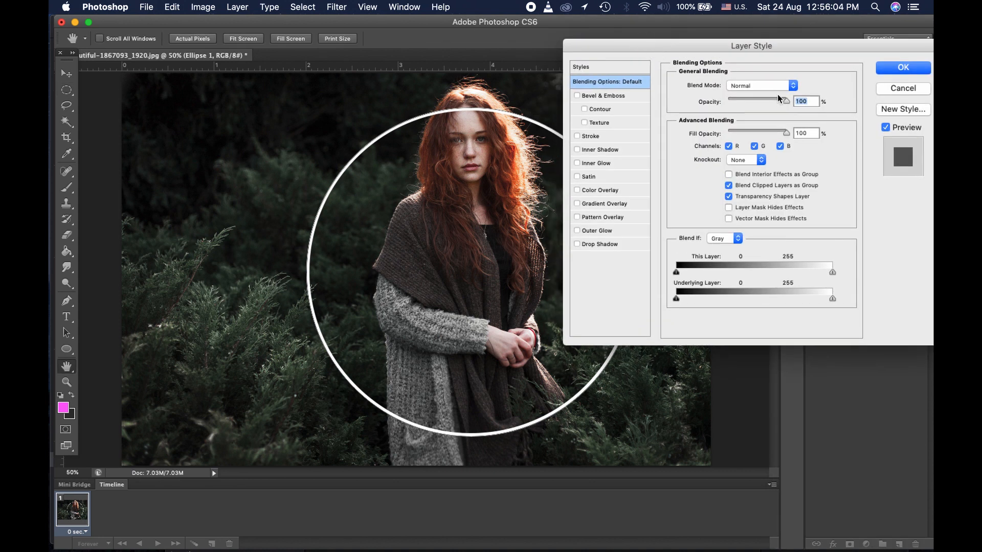
click(881, 93)
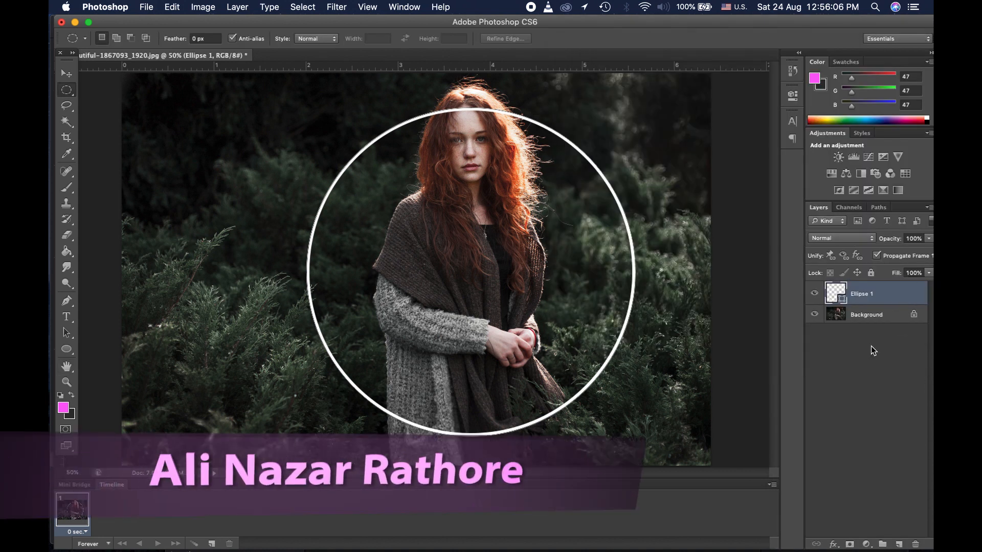
click(833, 544)
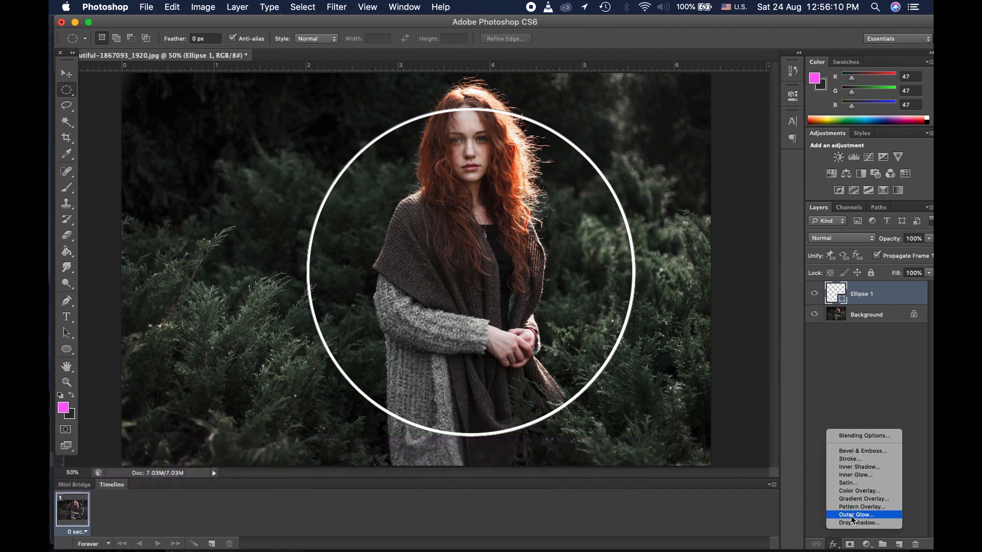
click(856, 348)
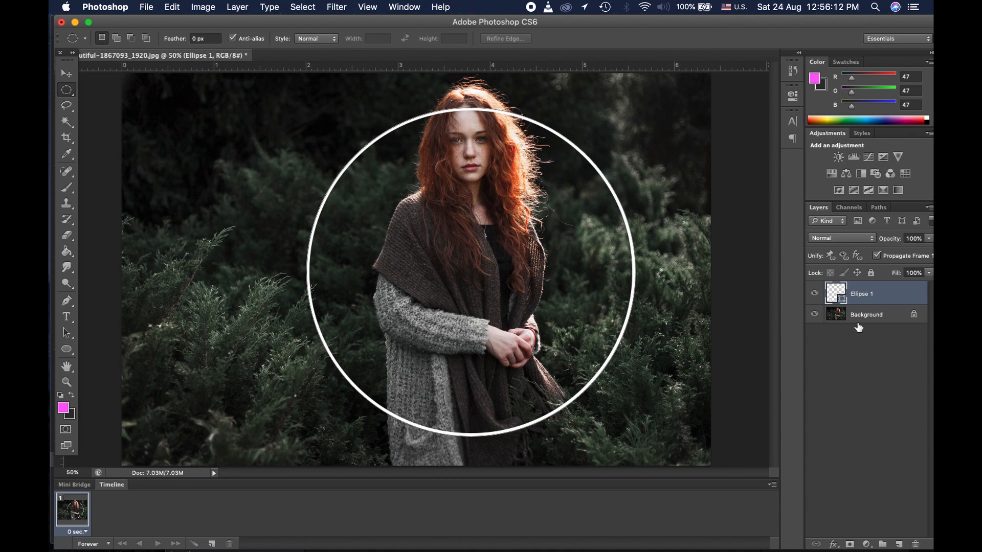
Step: Reopen the blending options and turn on a pink Outer Glow using the foreground colour
right_click(882, 294)
click(817, 177)
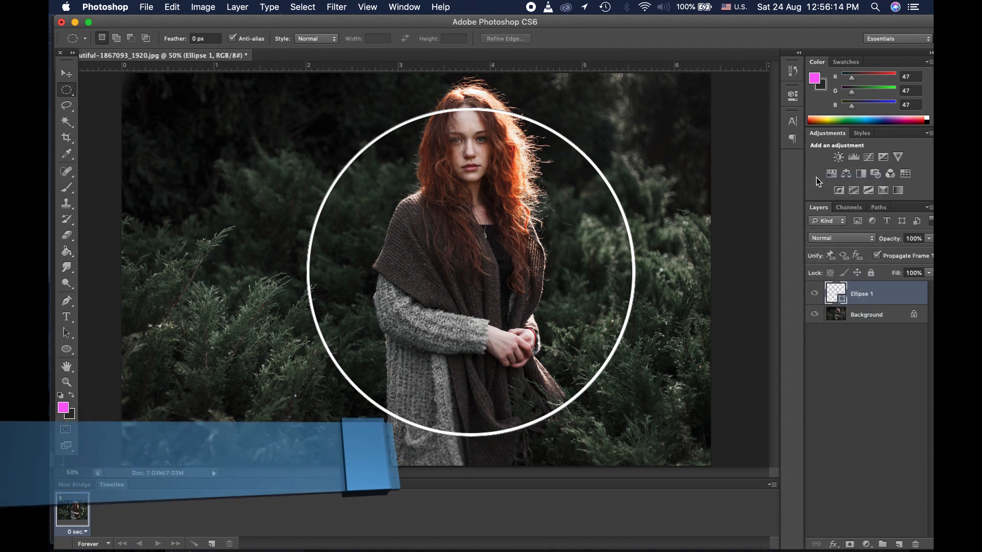
drag(705, 51, 730, 161)
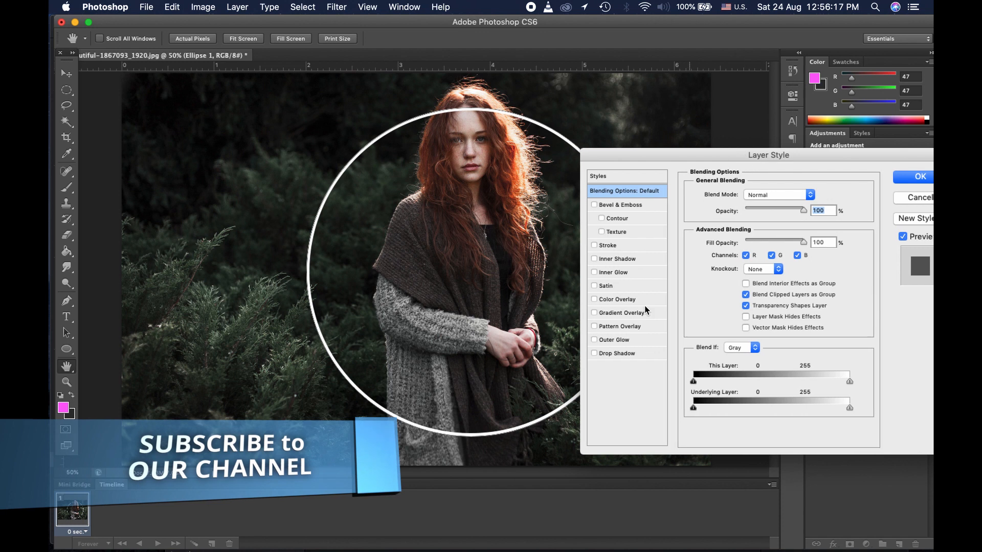
click(610, 339)
click(717, 241)
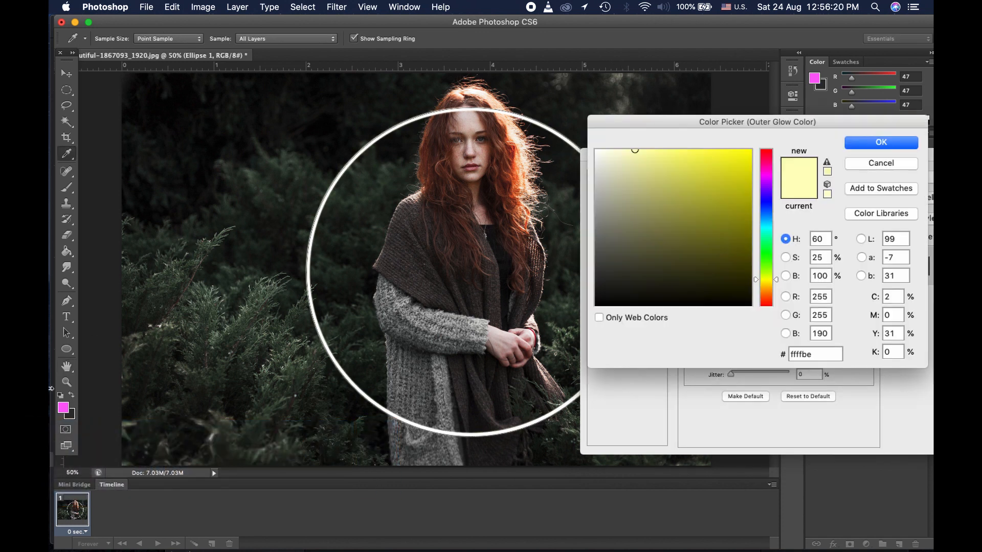
click(67, 406)
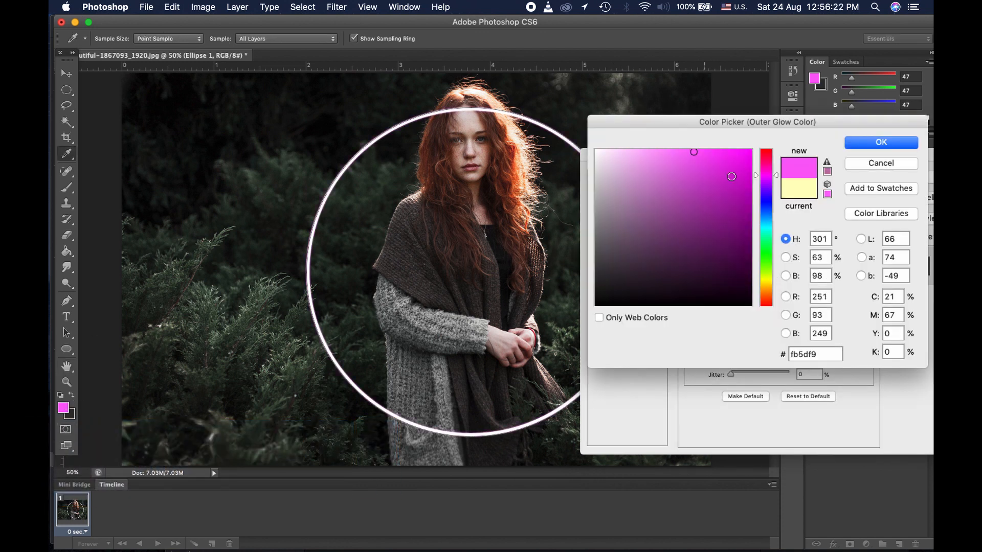
click(881, 142)
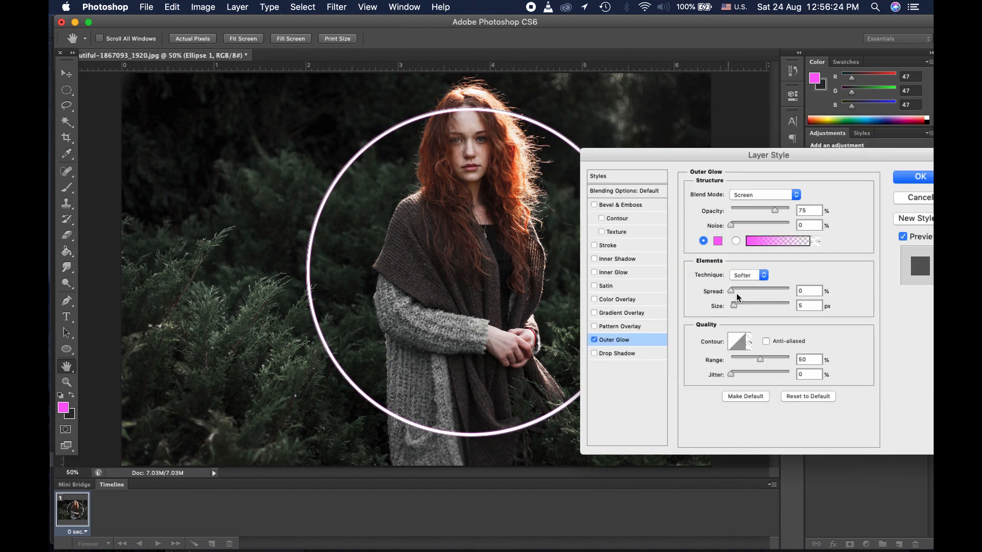
Step: Set the Outer Glow spread to 10 and size to 50 px
click(808, 290)
text(10)
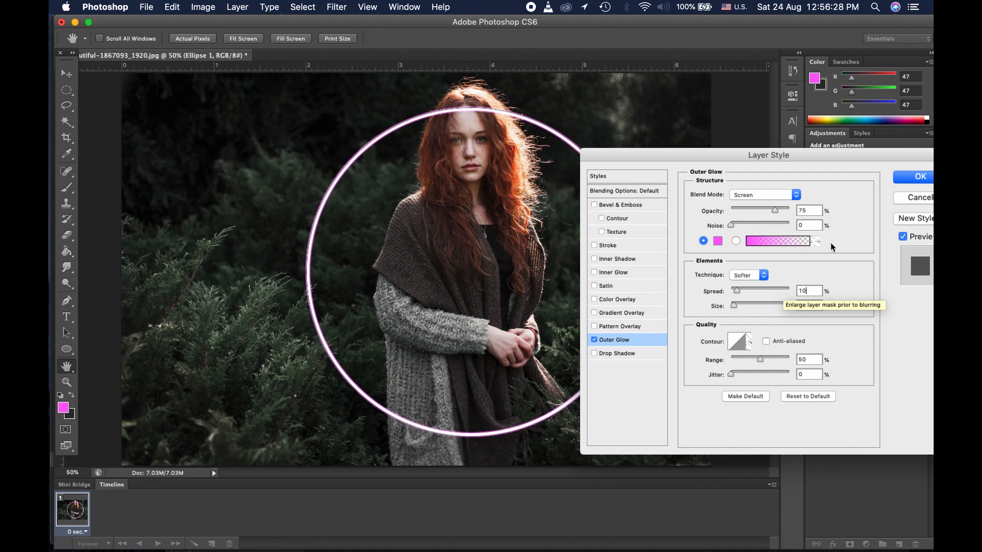
key(Tab)
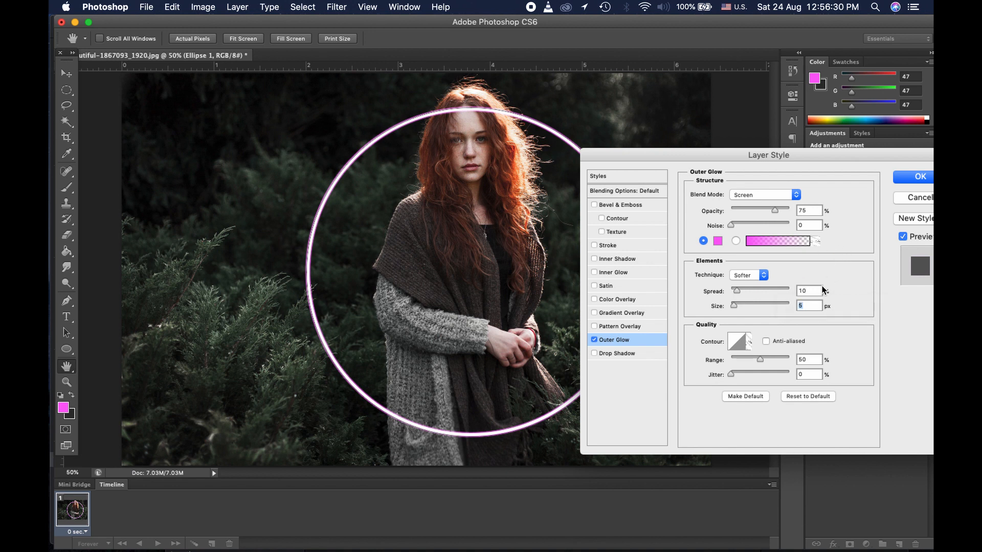
text(20)
key(BackSpace)
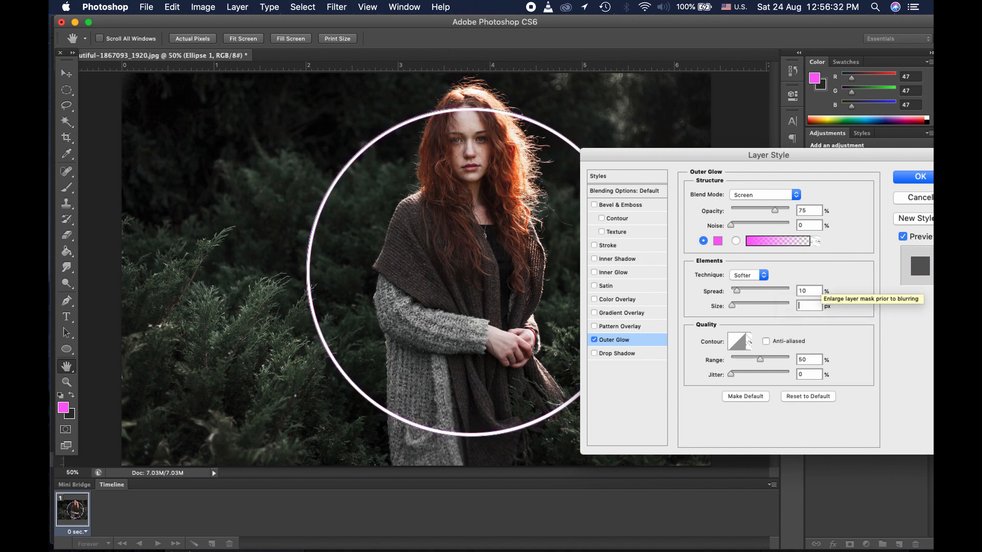
text(5)
key(BackSpace)
key(BackSpace)
text(50)
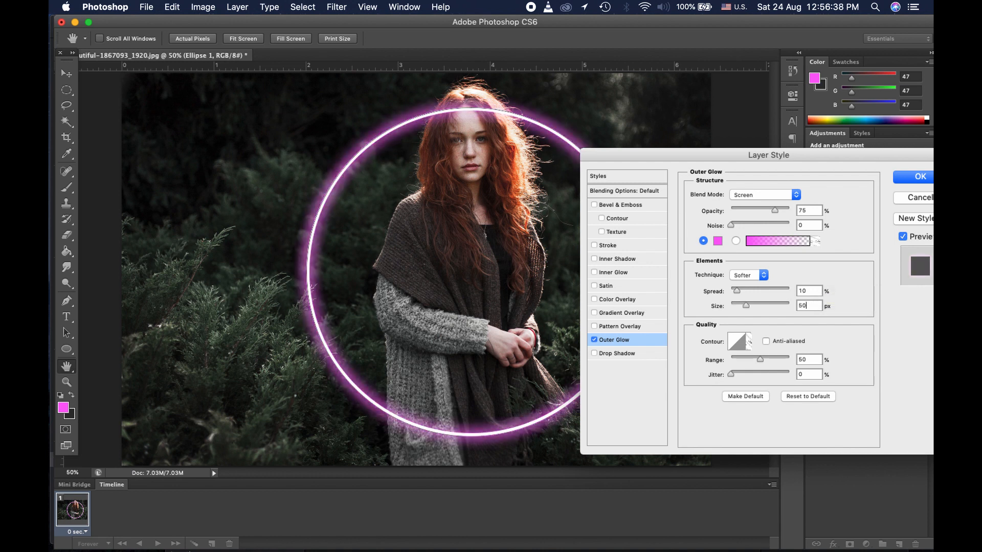
drag(808, 166, 805, 166)
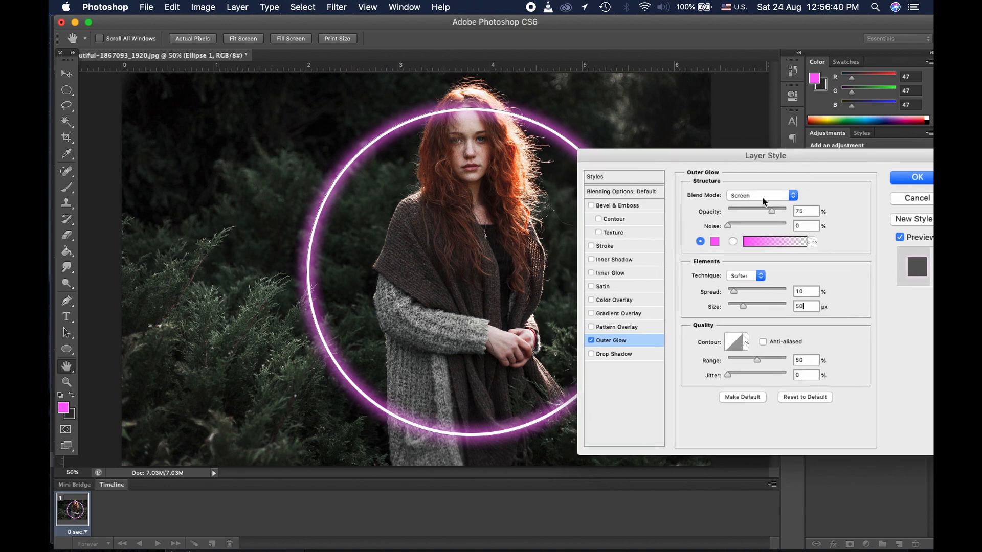
Step: Enable Inner Glow using the same pink foreground colour
click(609, 272)
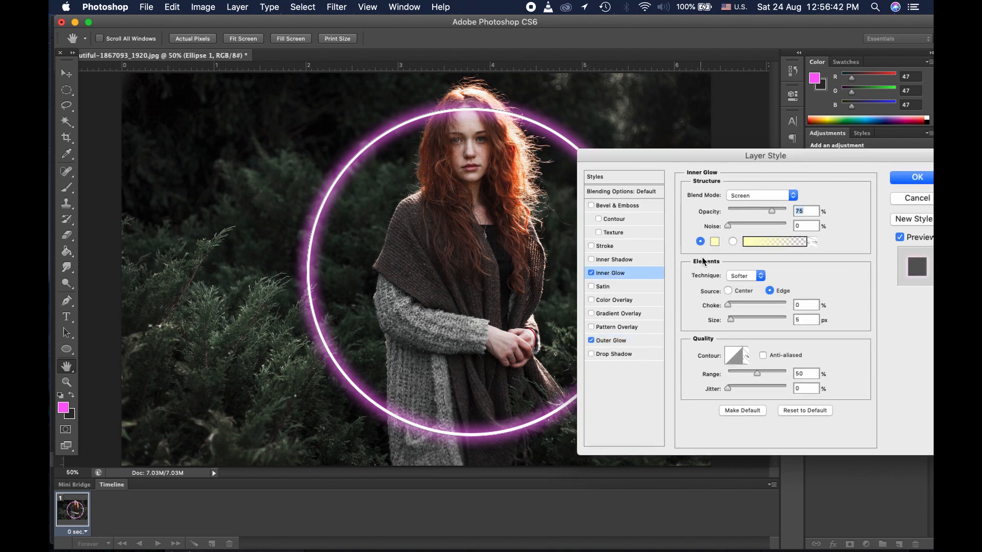
click(714, 242)
click(63, 408)
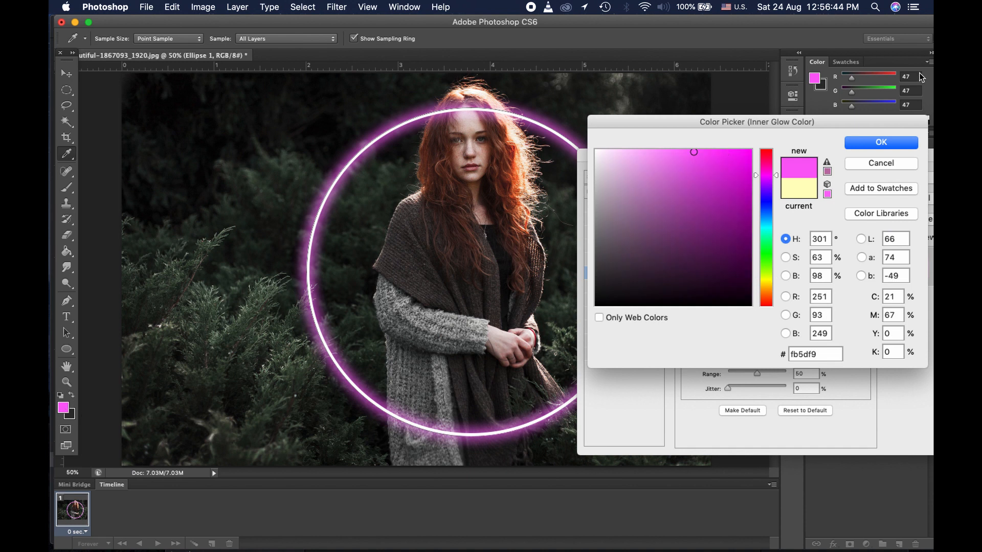
click(876, 145)
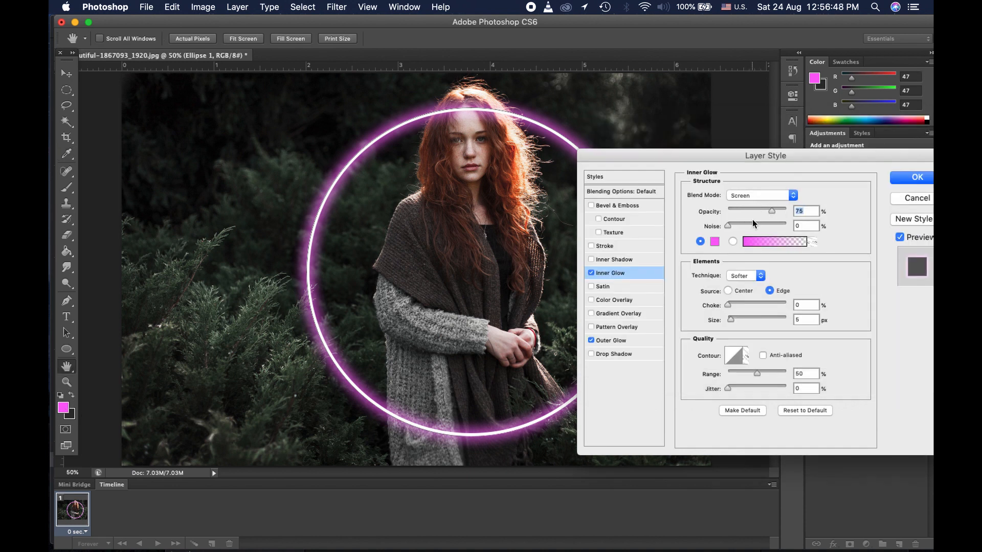
Step: Set Inner Glow to 60% opacity, choke 10, size 20, Pin Light, and apply both glows
text(60)
double_click(798, 306)
text(10)
text(20)
click(782, 194)
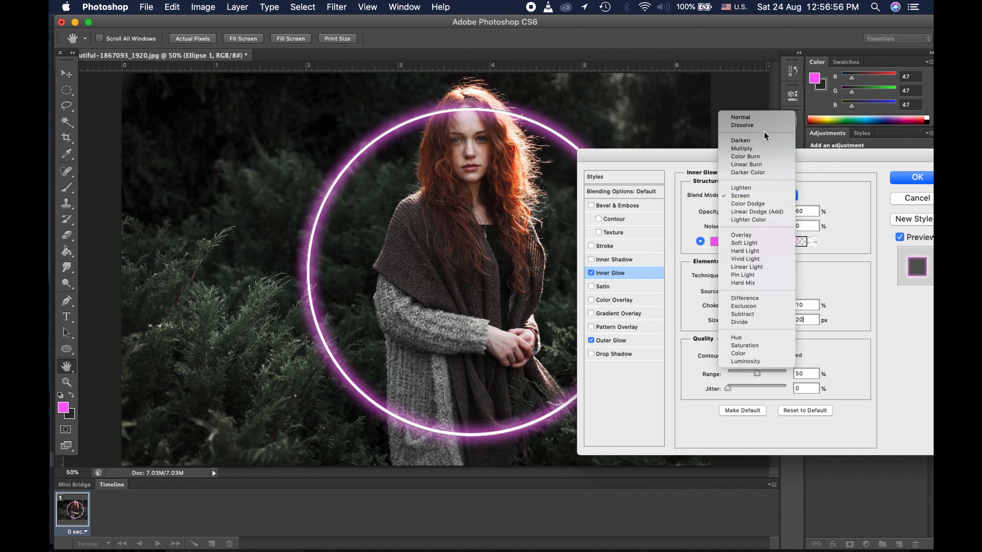
click(765, 277)
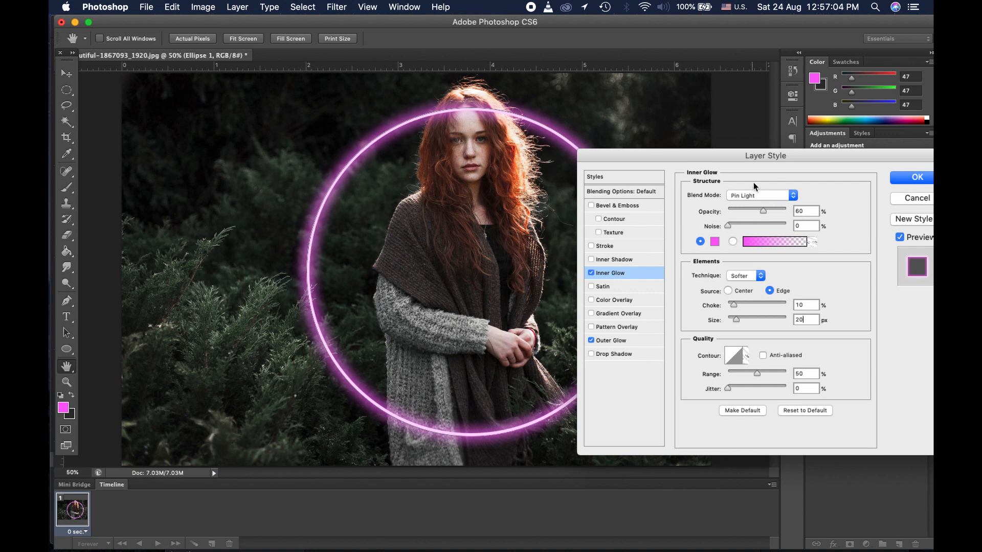
drag(780, 157, 766, 161)
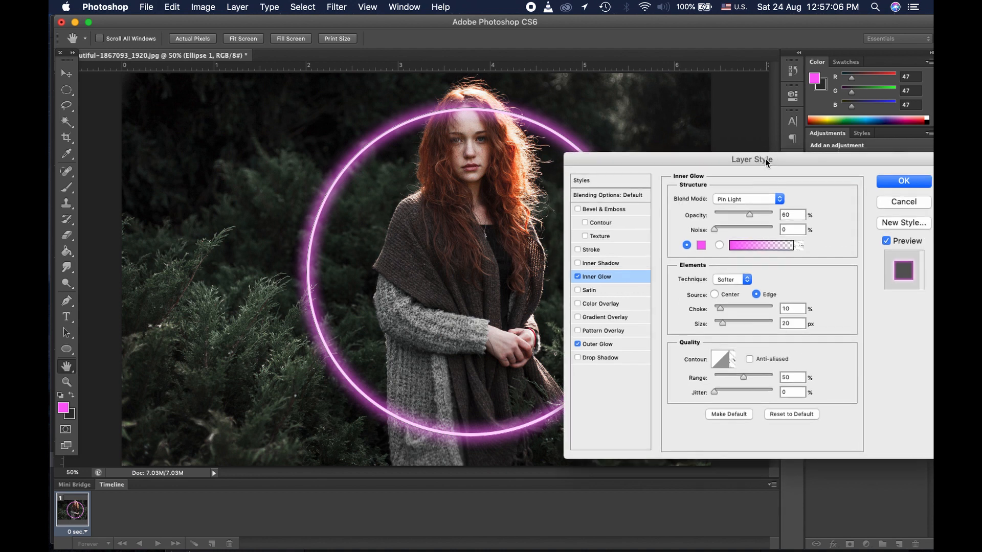
click(896, 182)
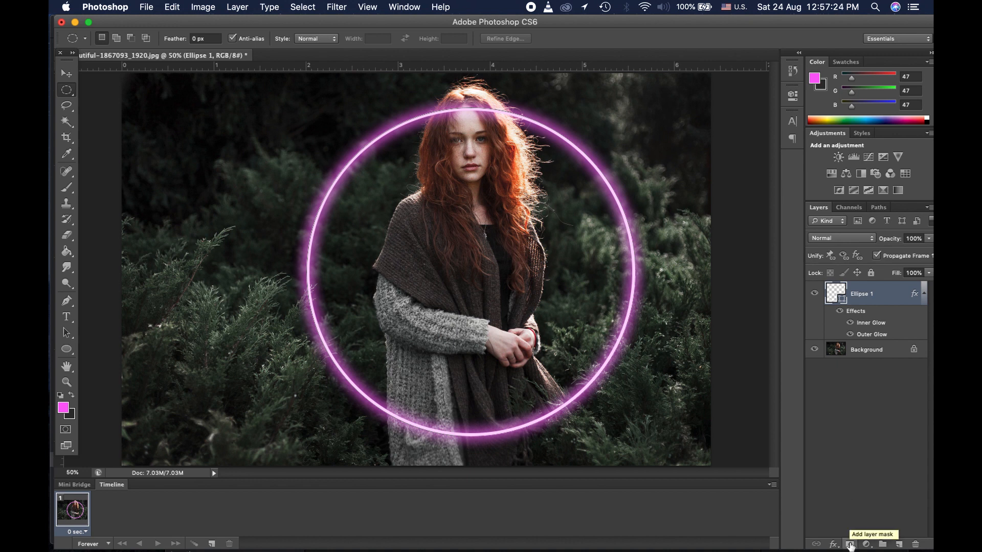
Step: Add a layer mask to Ellipse 1 and set up a 44 px brush
click(849, 545)
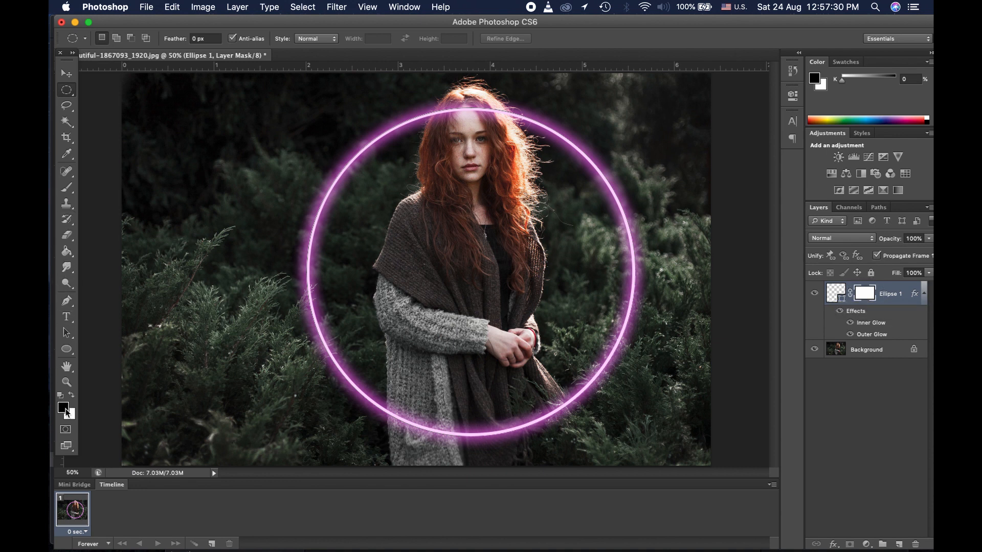
click(65, 190)
click(112, 41)
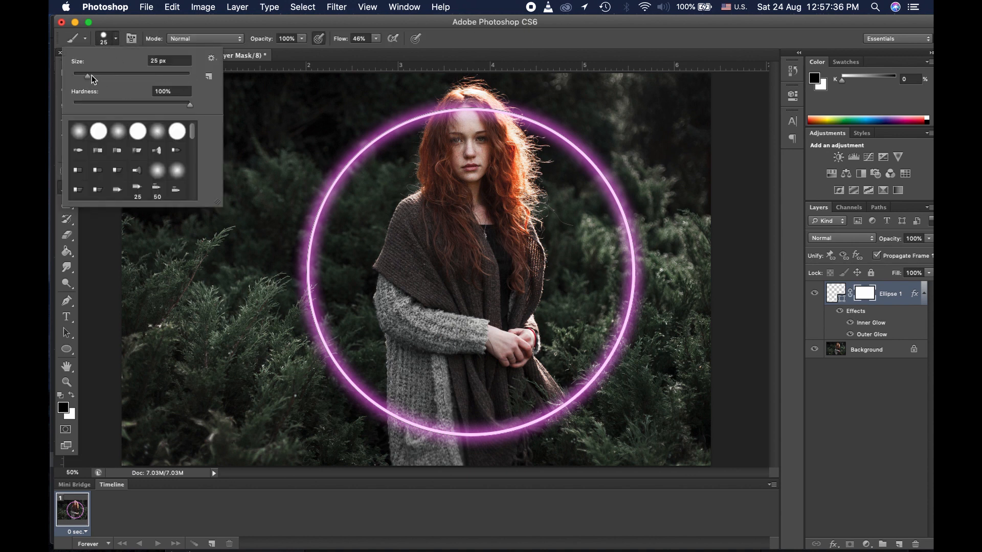
drag(91, 75, 101, 78)
click(168, 23)
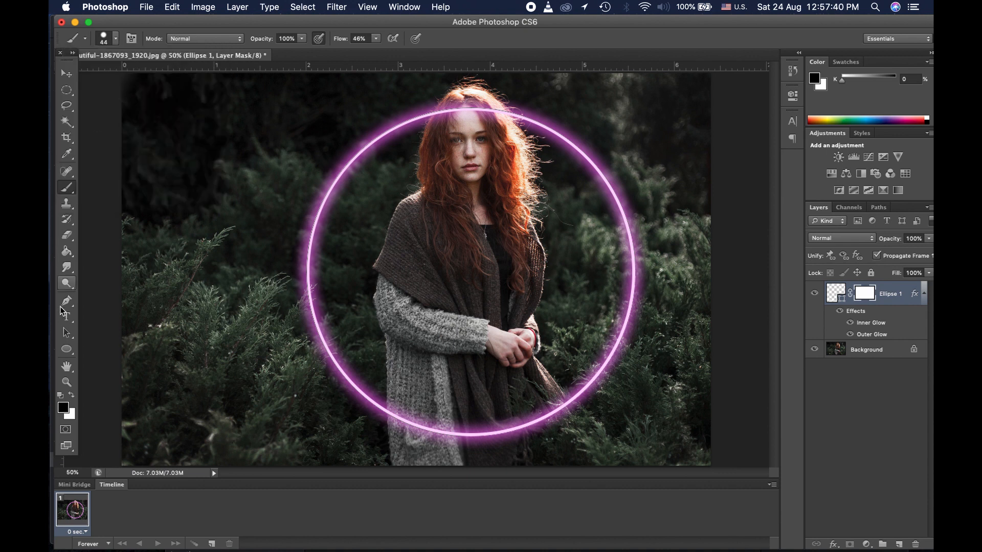
Step: Zoom in on the forehead and paint out the ring where it crosses her hair
click(66, 382)
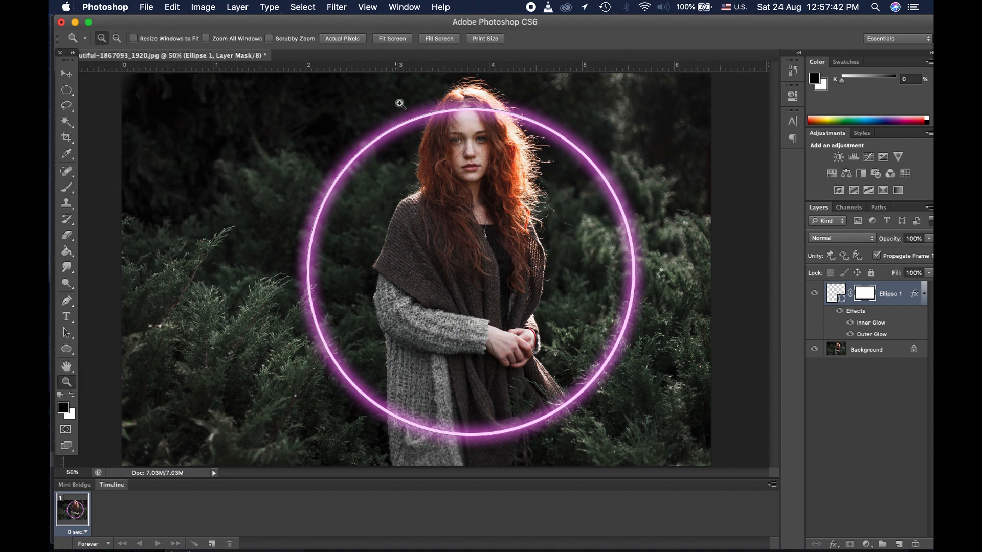
drag(413, 82, 532, 165)
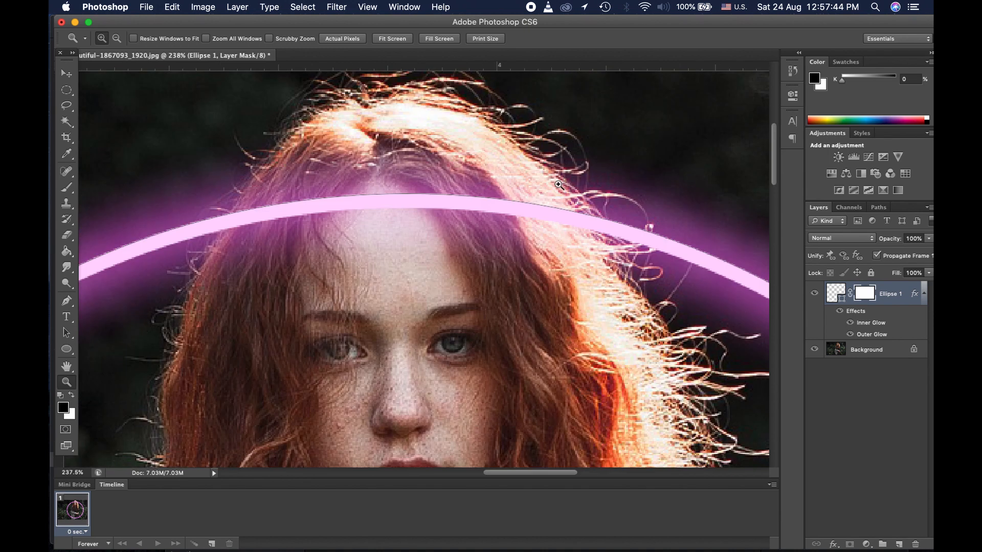
click(67, 188)
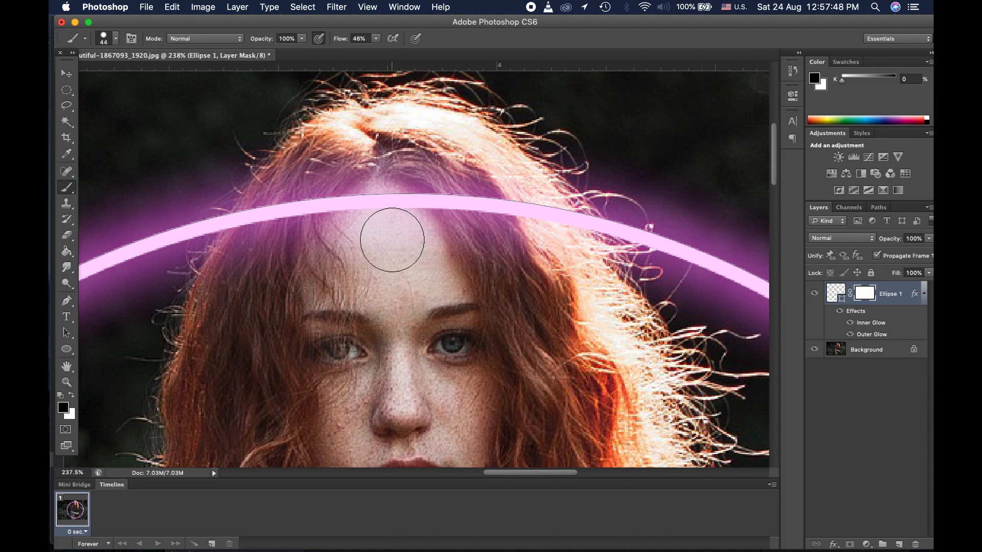
mouse_move(388, 234)
mouse_down()
mouse_move(407, 210)
mouse_move(411, 241)
mouse_move(336, 216)
mouse_move(320, 233)
mouse_move(280, 216)
mouse_move(253, 245)
mouse_up()
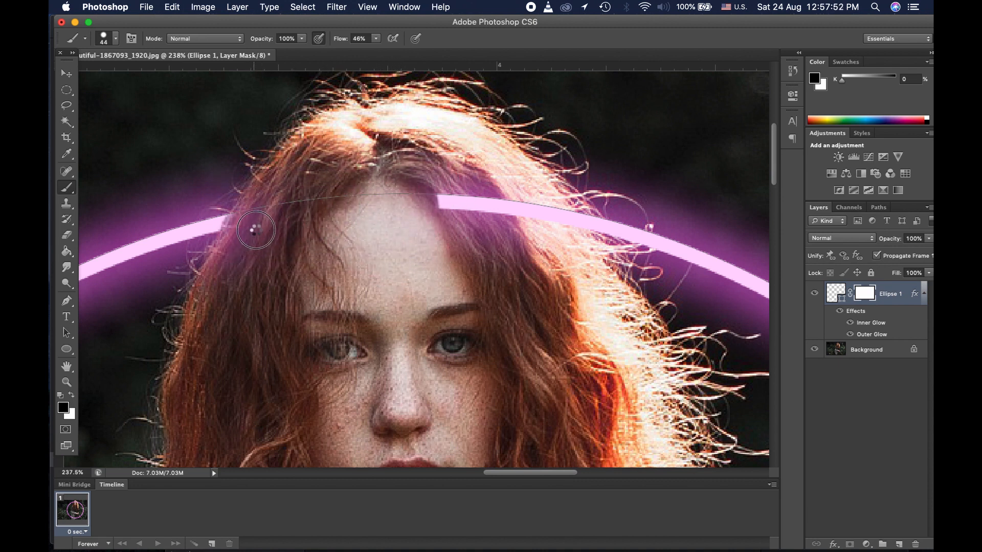
mouse_move(445, 201)
mouse_down()
mouse_move(542, 201)
mouse_move(581, 237)
mouse_up()
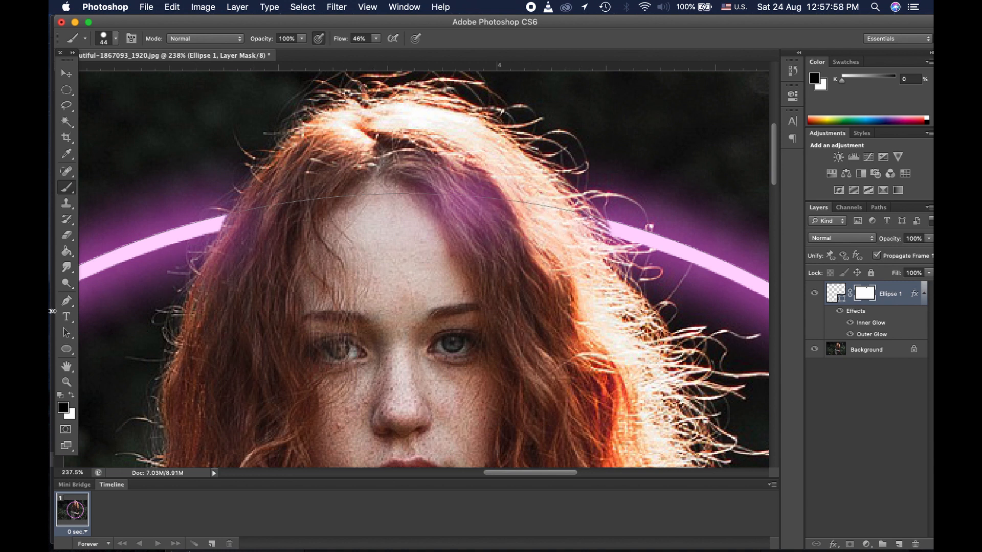
Step: Zoom back out to view the whole photo at 50%
click(67, 382)
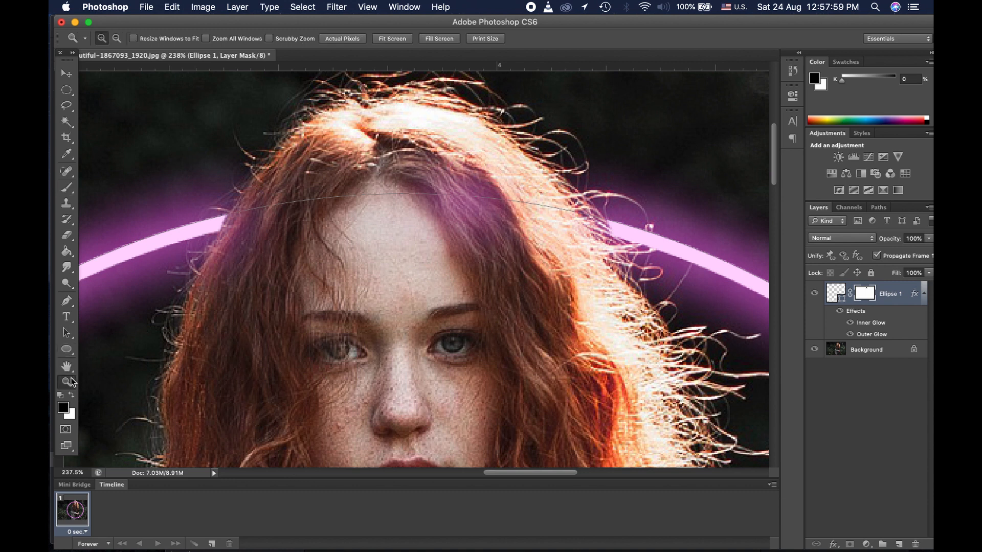
click(433, 39)
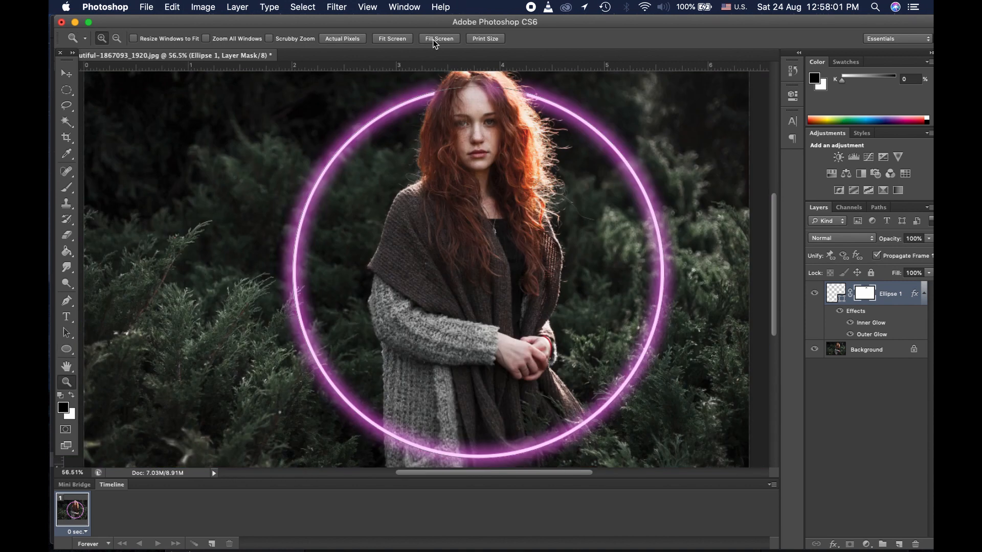
click(67, 74)
click(864, 411)
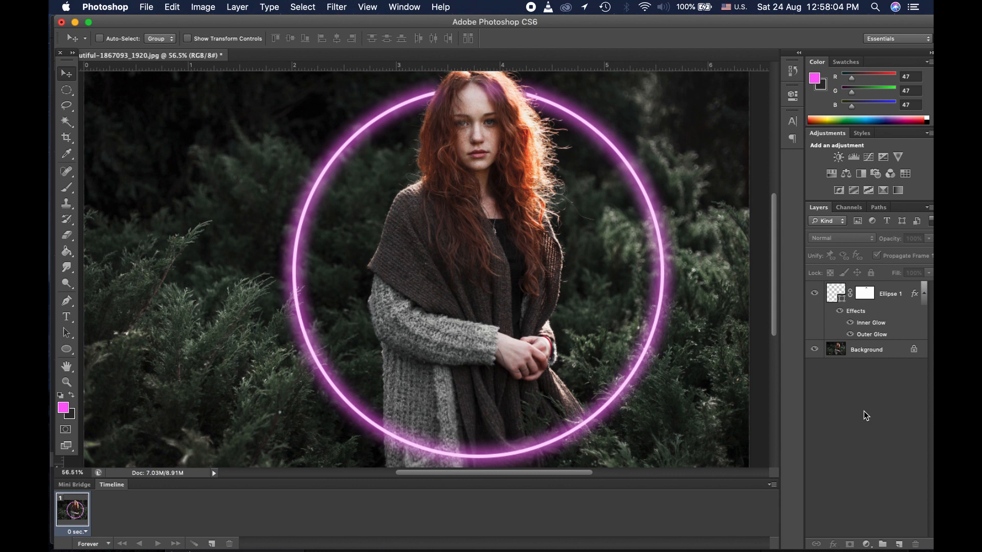
click(68, 384)
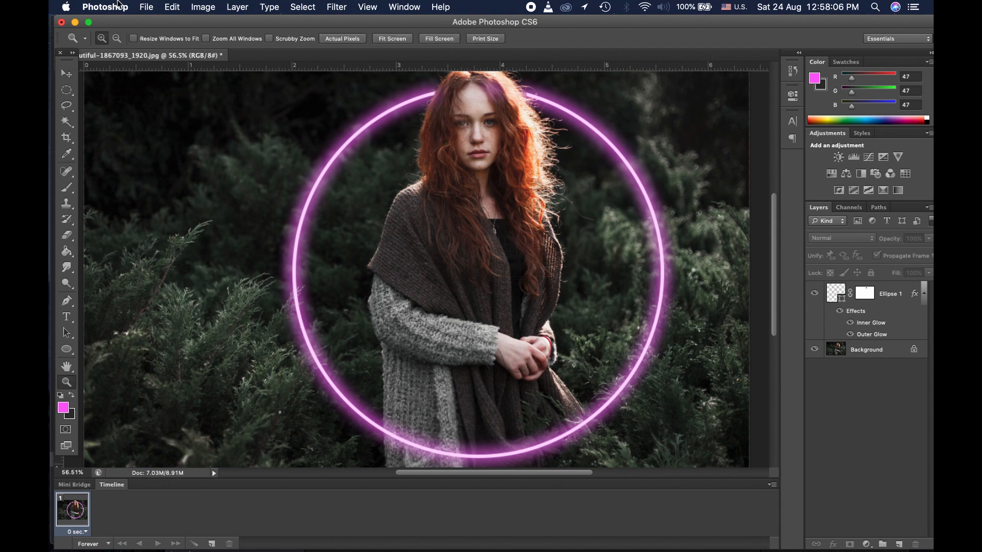
click(115, 41)
click(235, 178)
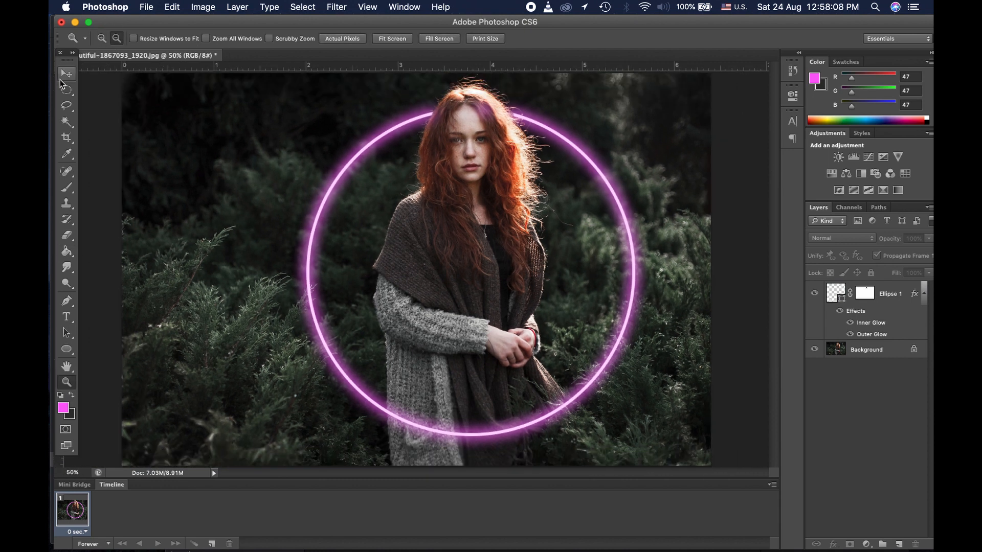
Step: Switch from the Move tool back to the Ellipse Tool for a new shape
click(67, 74)
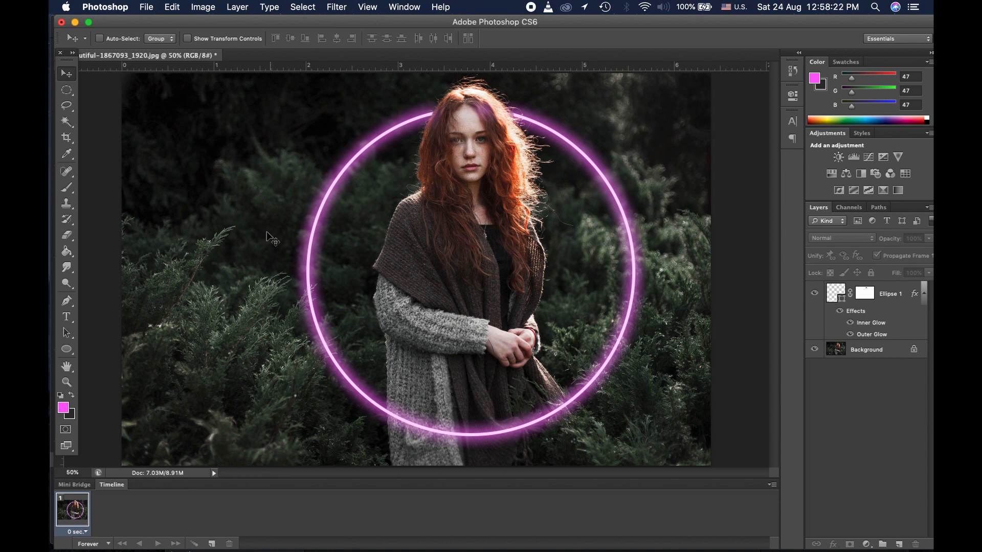
click(67, 349)
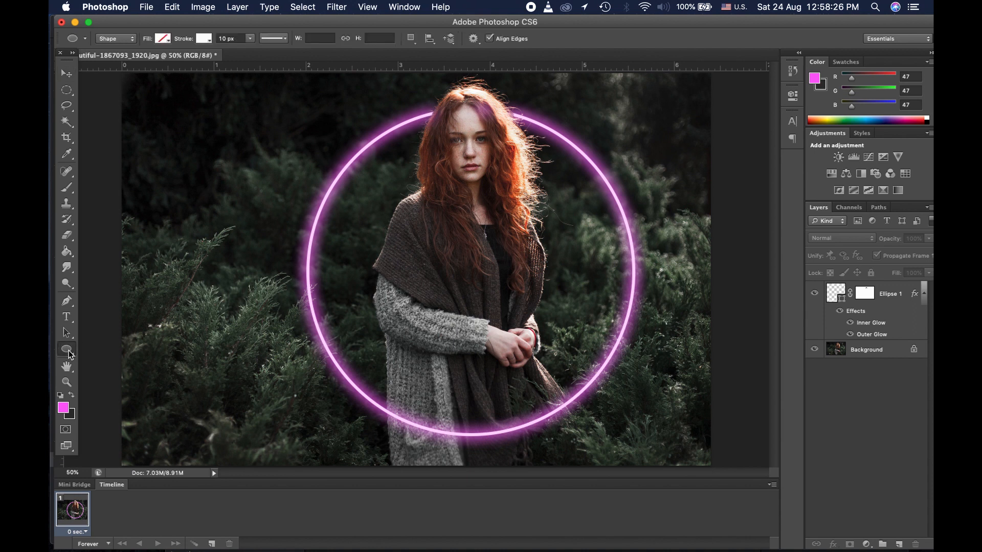
right_click(69, 351)
click(68, 351)
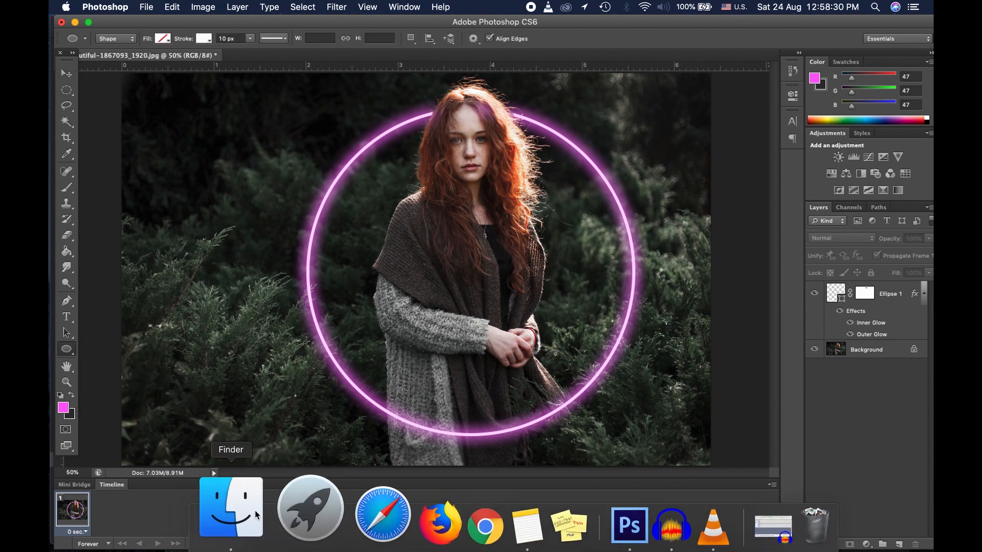
Step: Open beautiful-1869208_1920.jpg in Photoshop CS6 through Finder's Open With menu
click(230, 508)
click(396, 405)
click(400, 366)
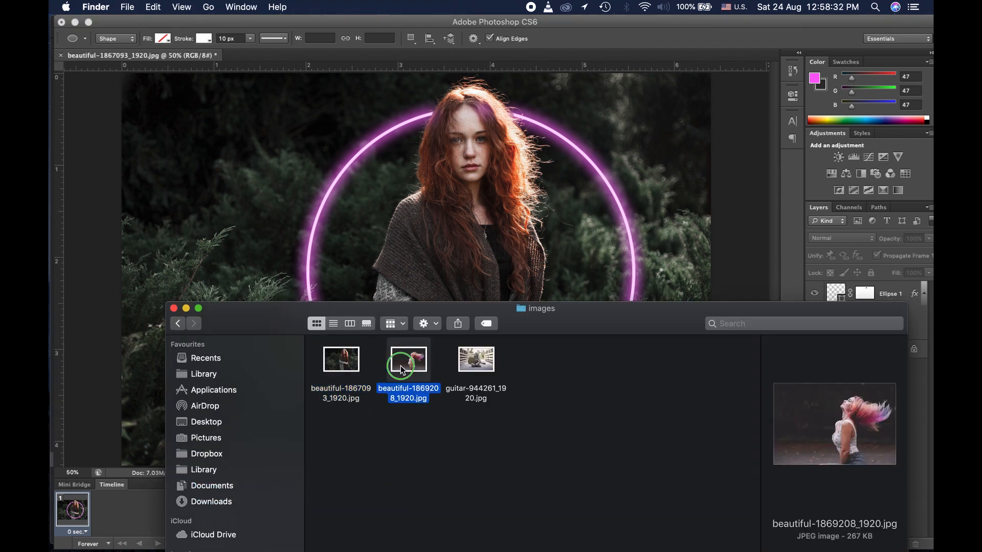
right_click(400, 367)
mouse_move(471, 262)
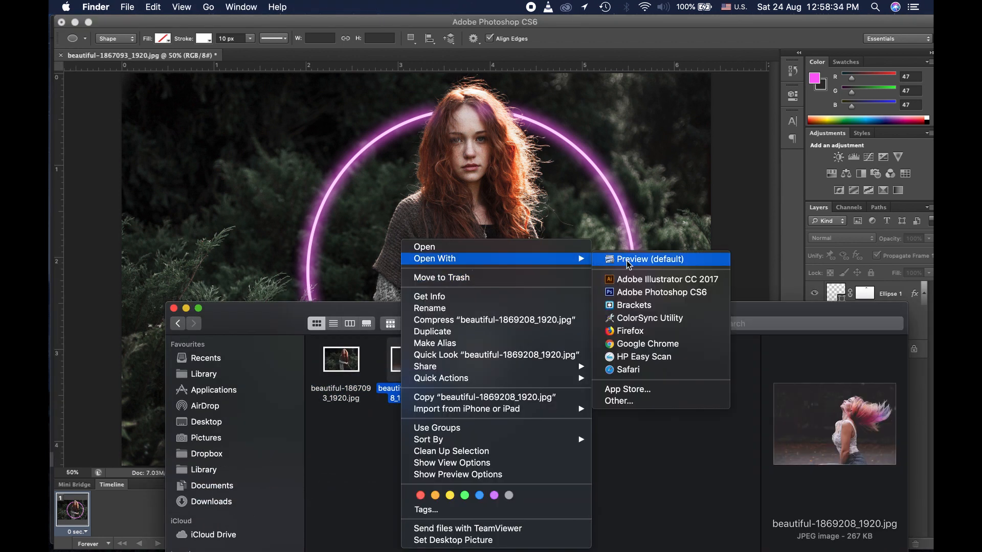
click(633, 293)
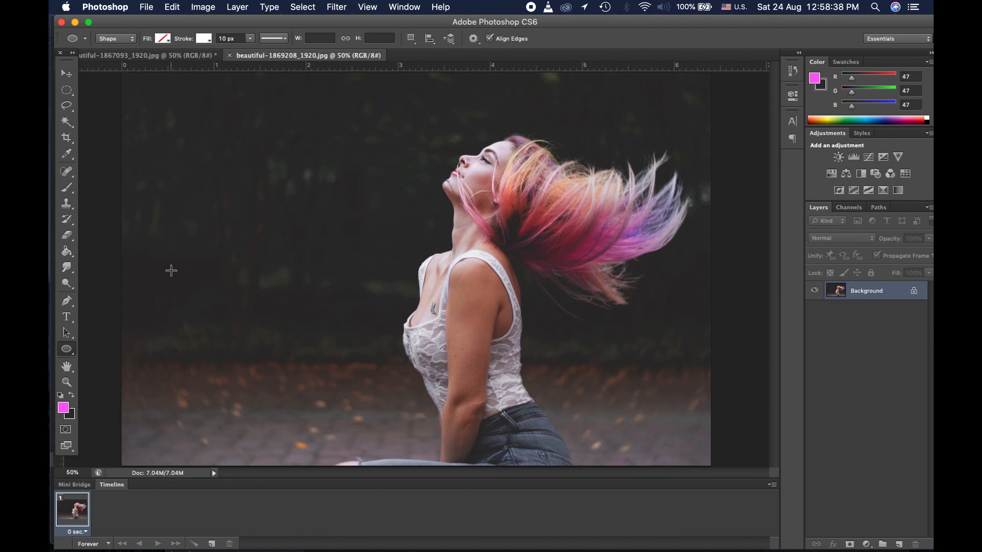
Step: Pick the Pen tool and keep it in Shape mode
click(70, 300)
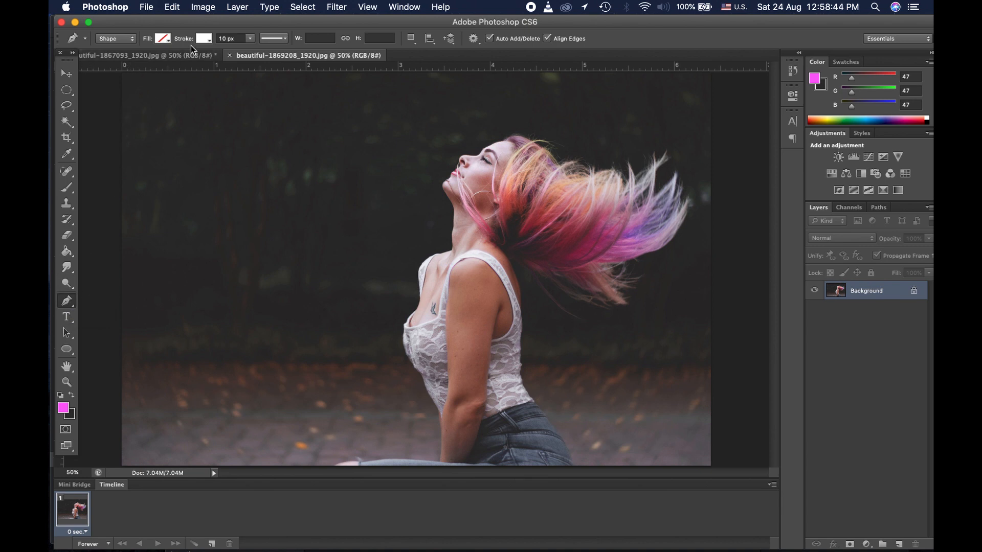
click(125, 39)
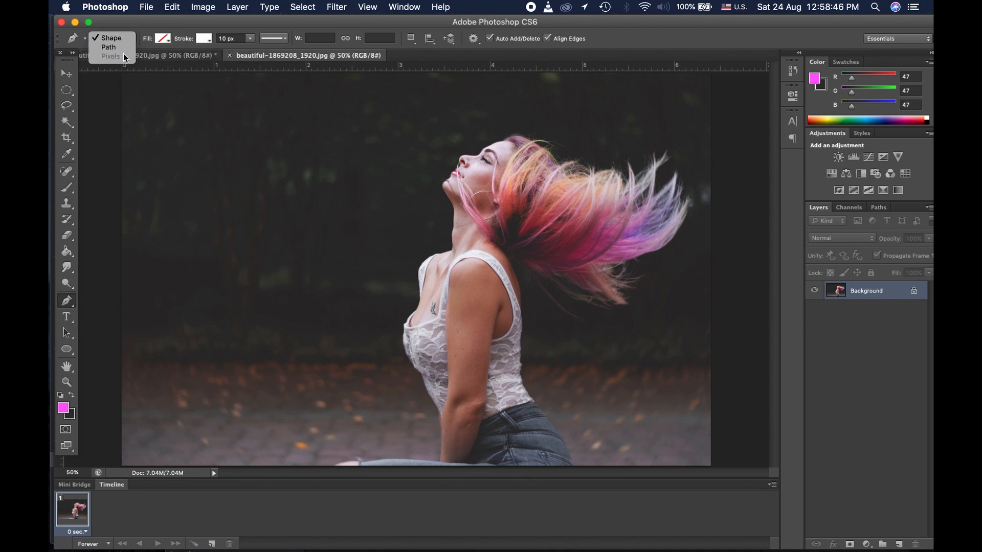
click(124, 40)
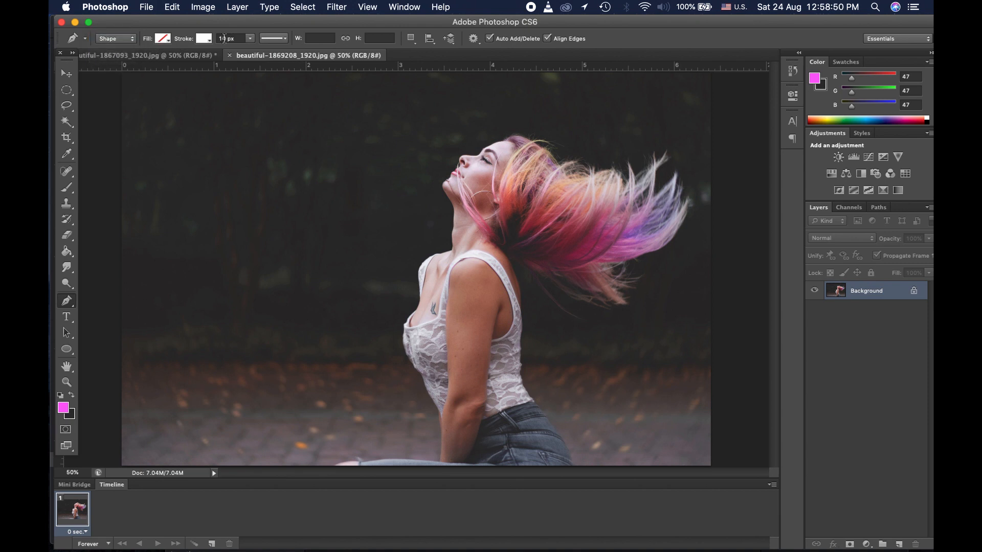
Step: Set the foreground colour to a saturated orange
click(63, 408)
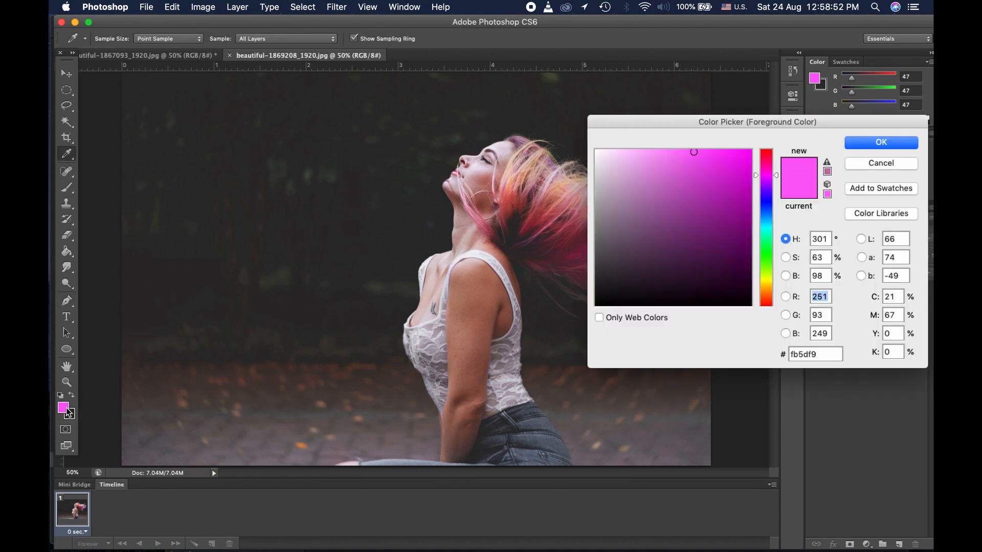
mouse_move(772, 294)
mouse_down()
mouse_move(765, 281)
mouse_move(768, 290)
mouse_up()
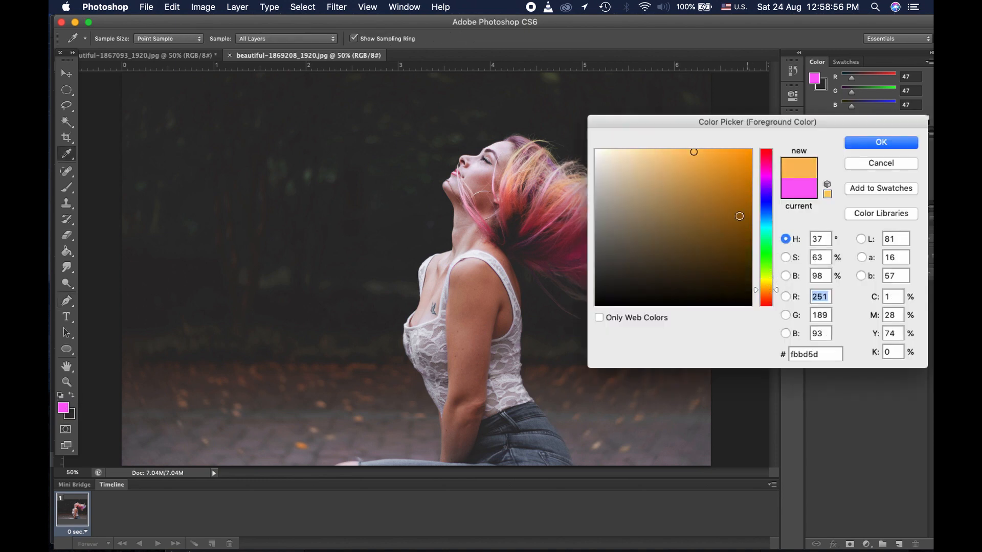
mouse_move(711, 160)
mouse_down()
mouse_move(727, 119)
mouse_move(736, 154)
mouse_move(722, 152)
mouse_up()
click(872, 142)
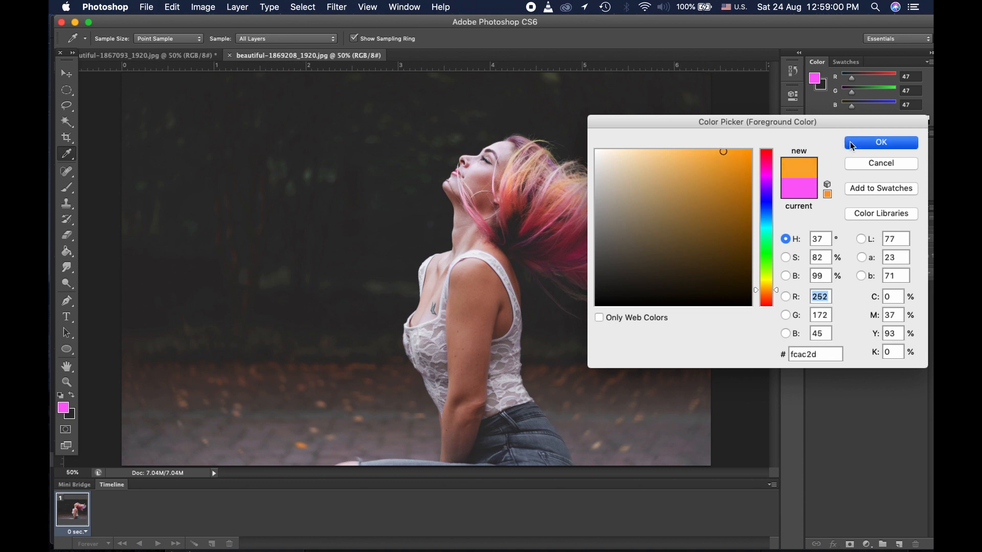
Step: Zoom out to leave margin around the photo, returning to the Pen tool
click(68, 381)
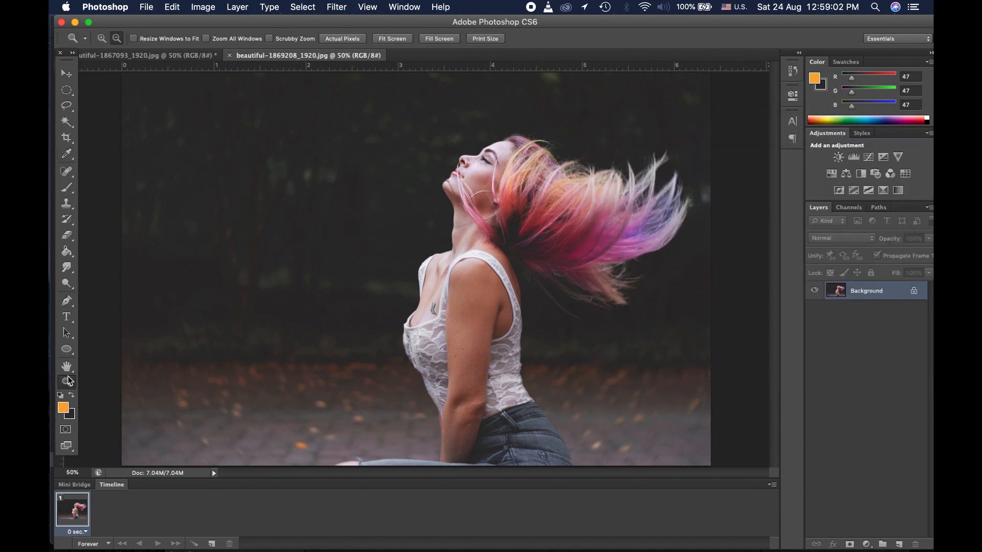
alt+click(230, 167)
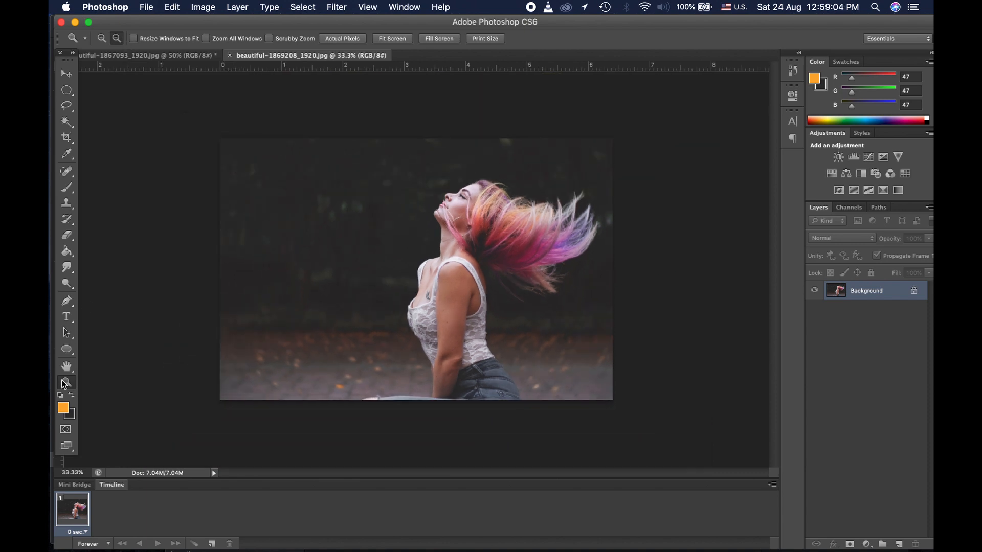
click(67, 301)
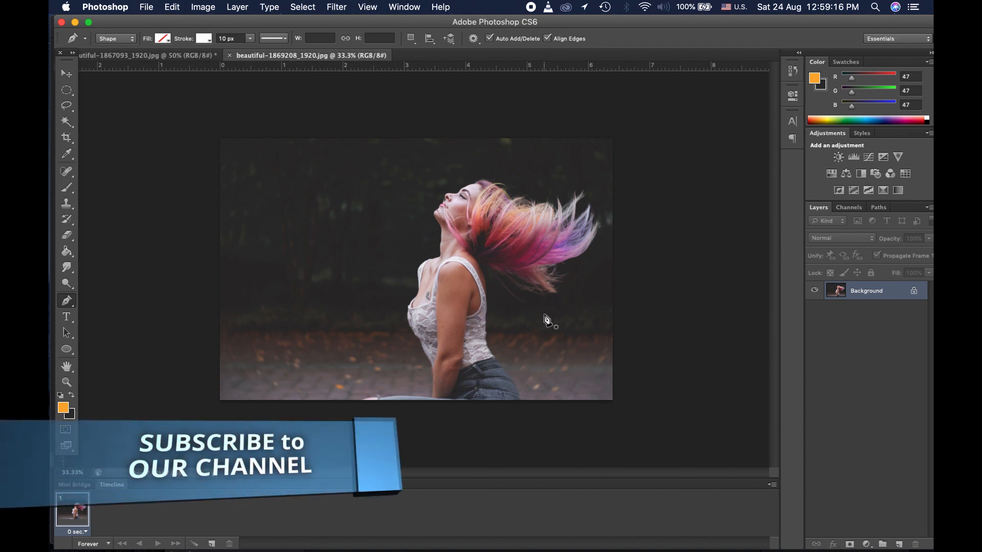
Step: Start the Pen-tool zigzag above the top-left corner, running through her face and up into her hair
click(206, 126)
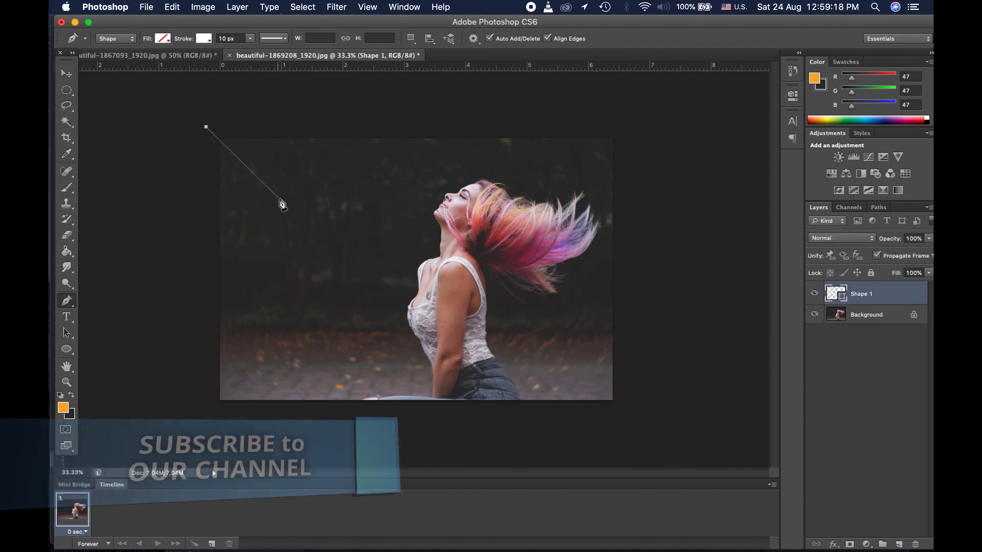
click(268, 194)
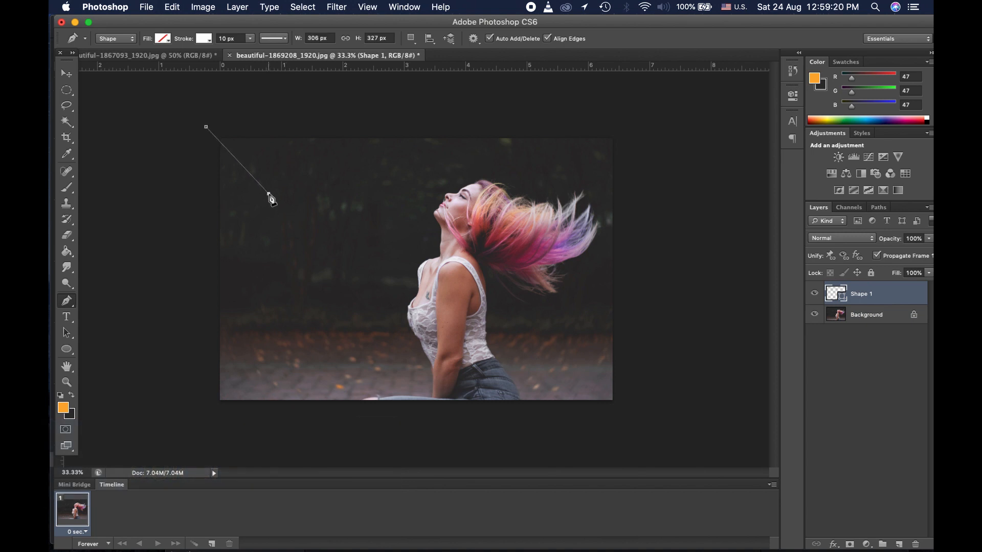
click(334, 159)
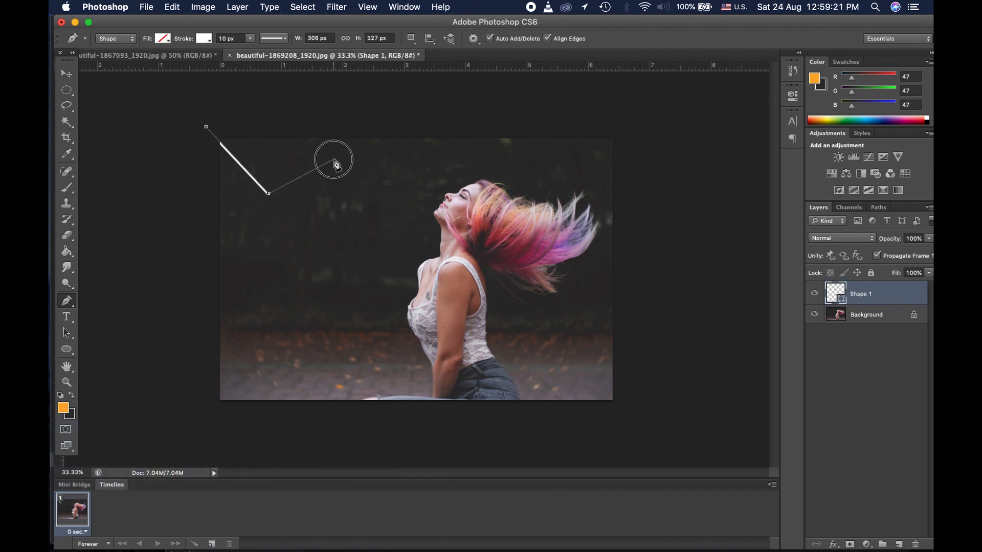
click(298, 301)
click(421, 195)
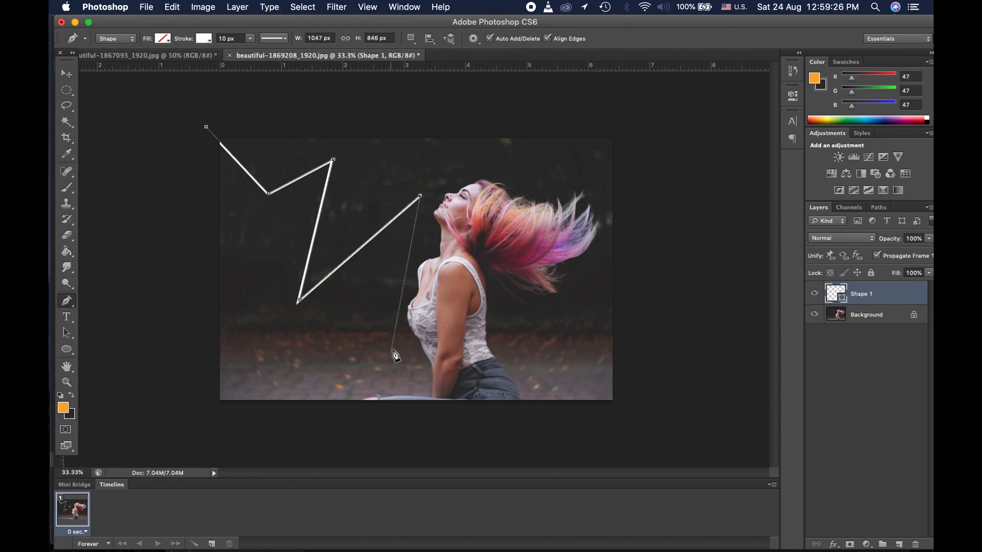
click(398, 280)
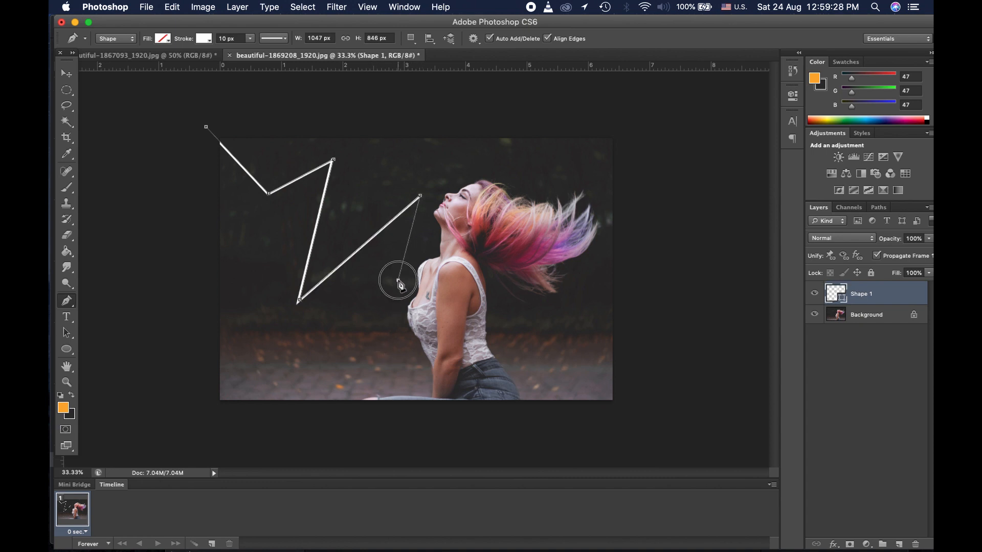
click(561, 175)
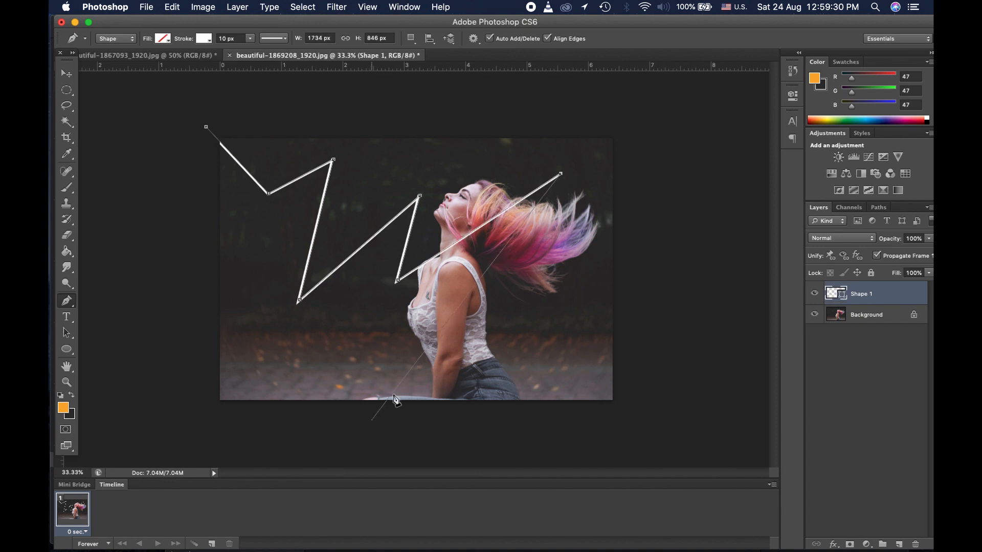
Step: Extend the zigzag to the bottom edge and past the bottom-right corner, finishing the Shape 1 path
click(409, 383)
click(570, 320)
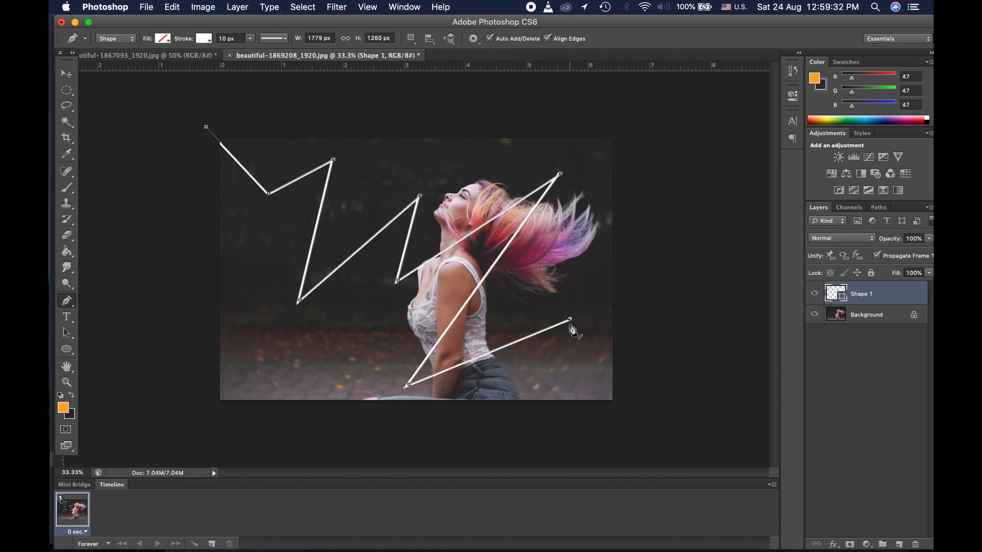
click(557, 375)
click(629, 409)
click(66, 90)
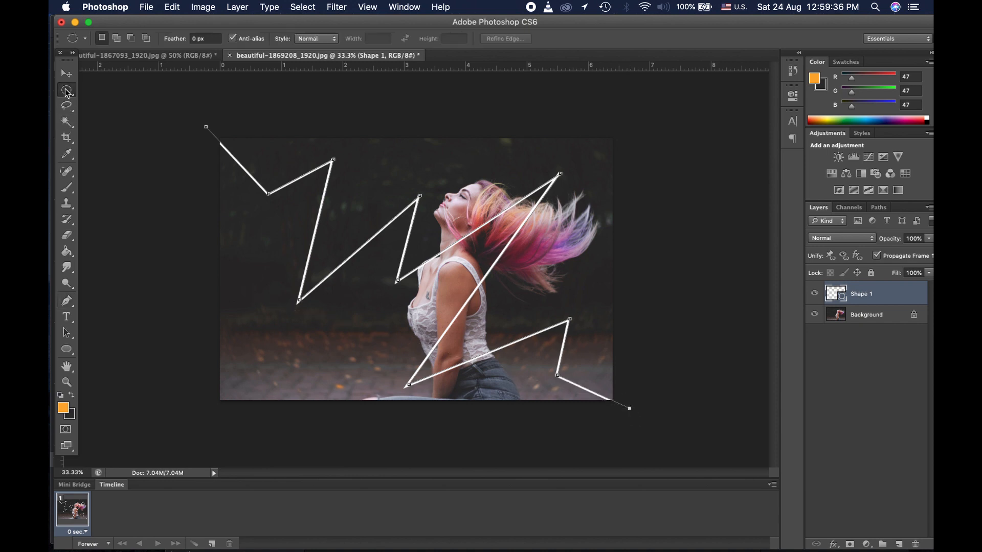
click(870, 396)
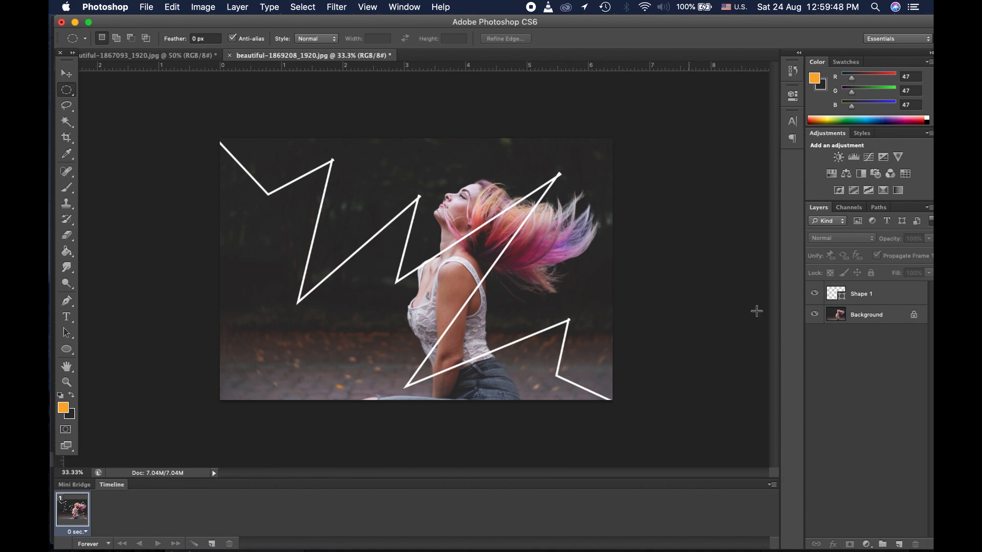
click(889, 295)
Step: Give Shape 1 an orange outer glow with spread 10 and size 20, and enable inner glow
right_click(889, 295)
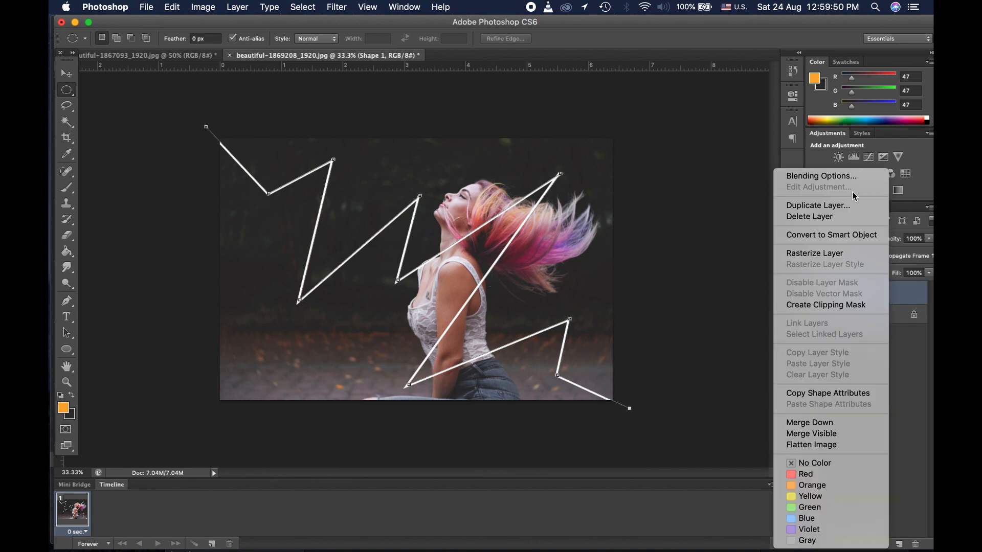
click(818, 176)
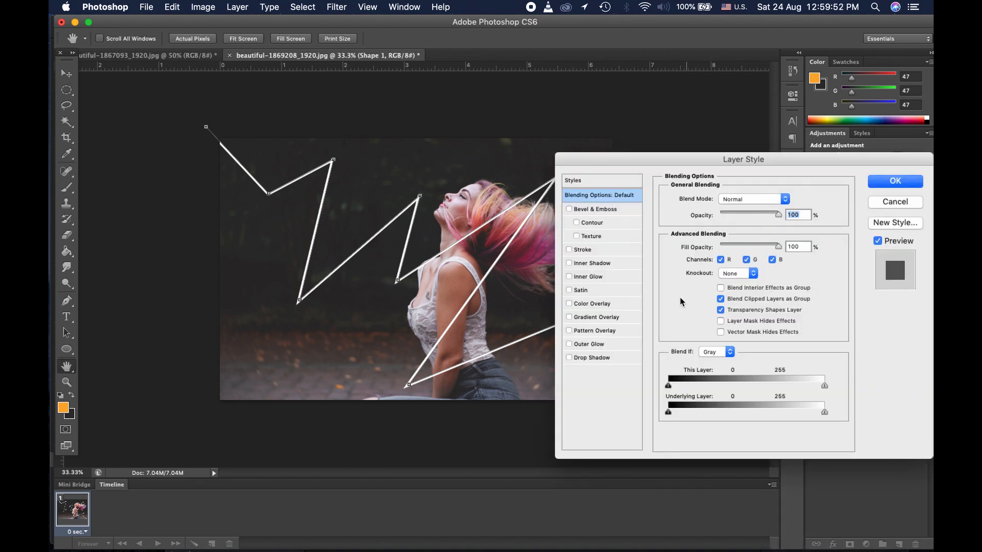
click(594, 348)
click(694, 254)
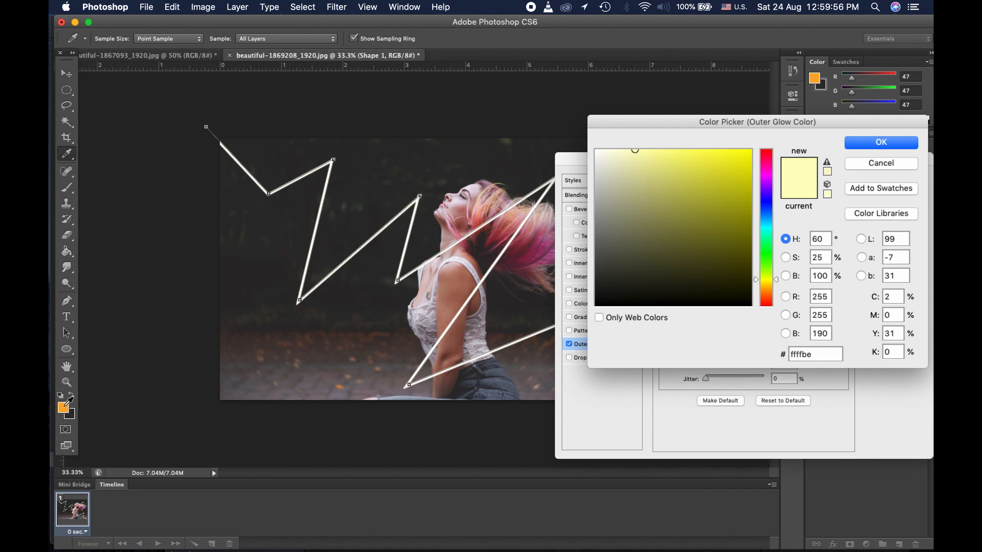
click(64, 407)
click(862, 146)
click(786, 295)
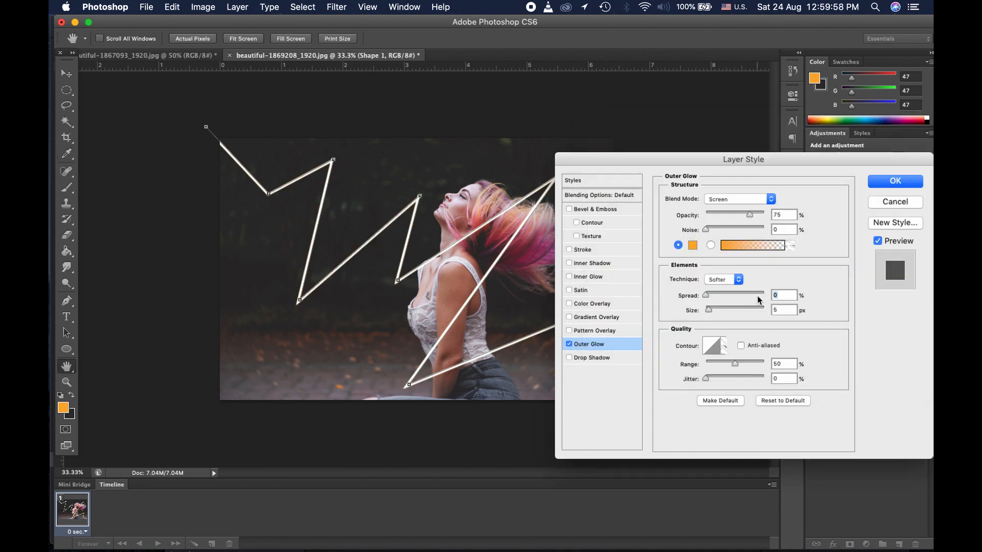
text(10)
key(Tab)
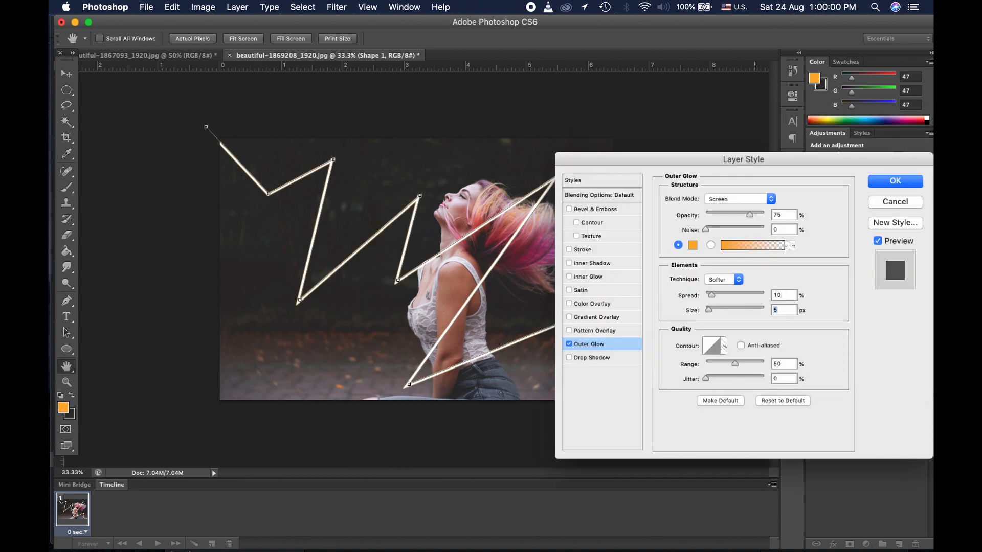
text(20)
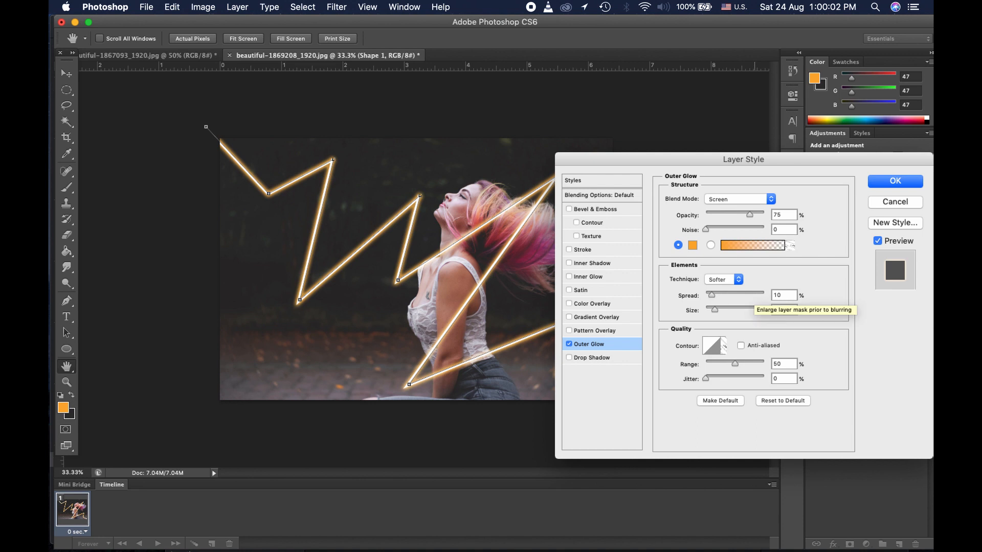
click(606, 277)
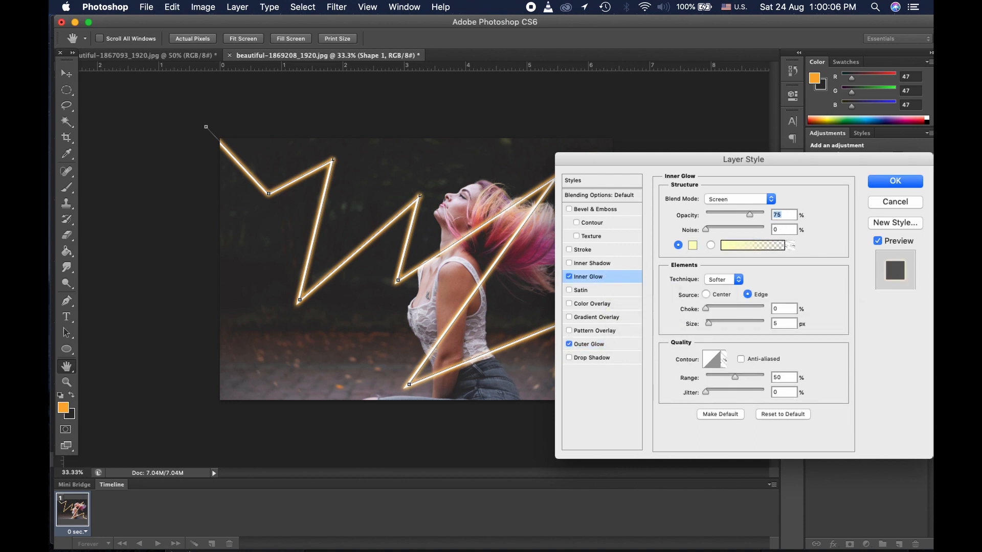
Step: Adjust the inner glow choke, set size 25 with Pin Light blending, and apply the glows
double_click(782, 308)
text(10)
text(0)
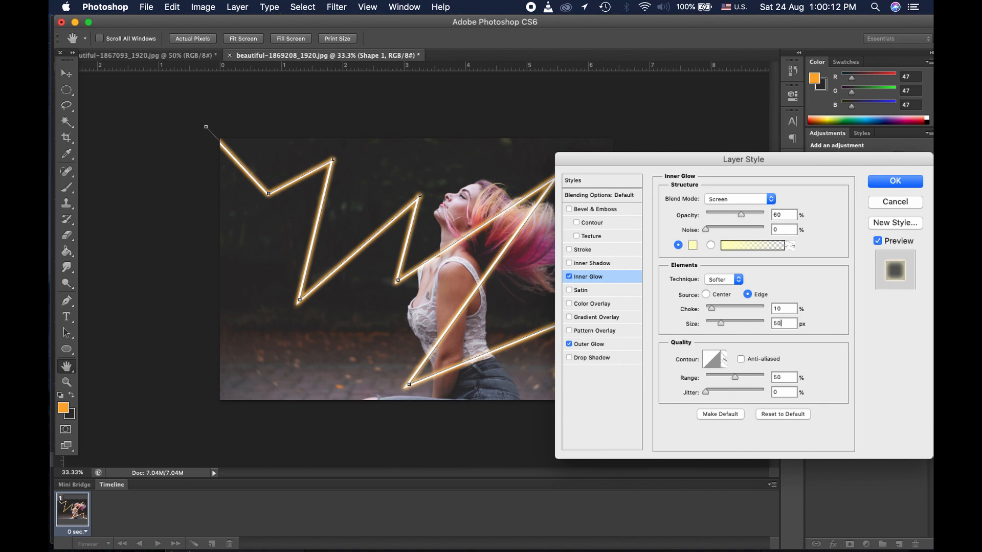
key(BackSpace)
key(BackSpace)
text(25)
click(753, 198)
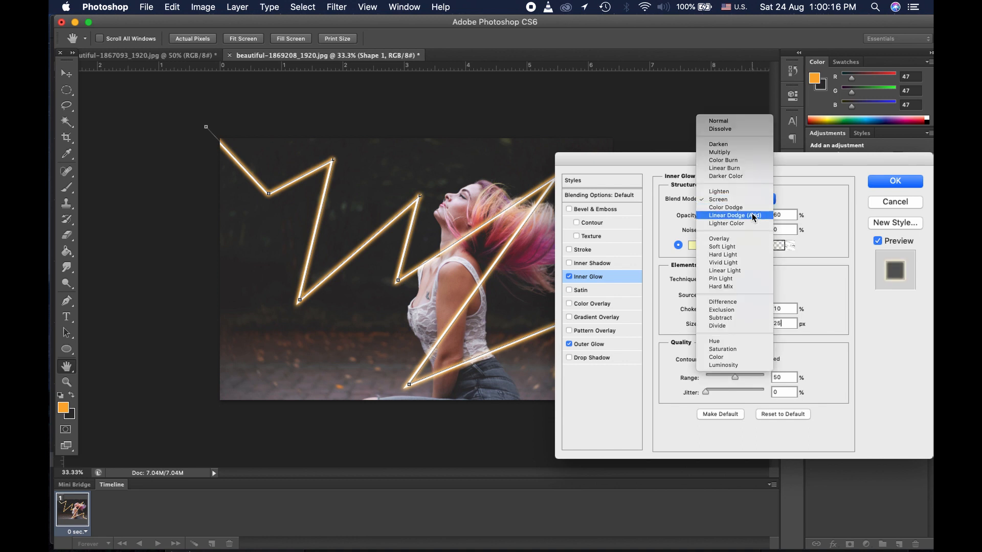
click(747, 283)
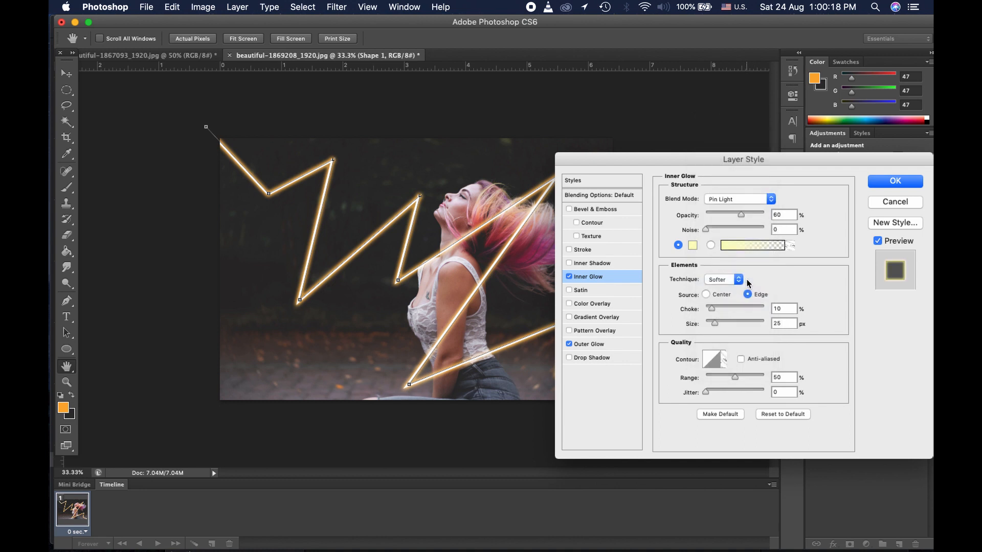
click(890, 182)
click(838, 375)
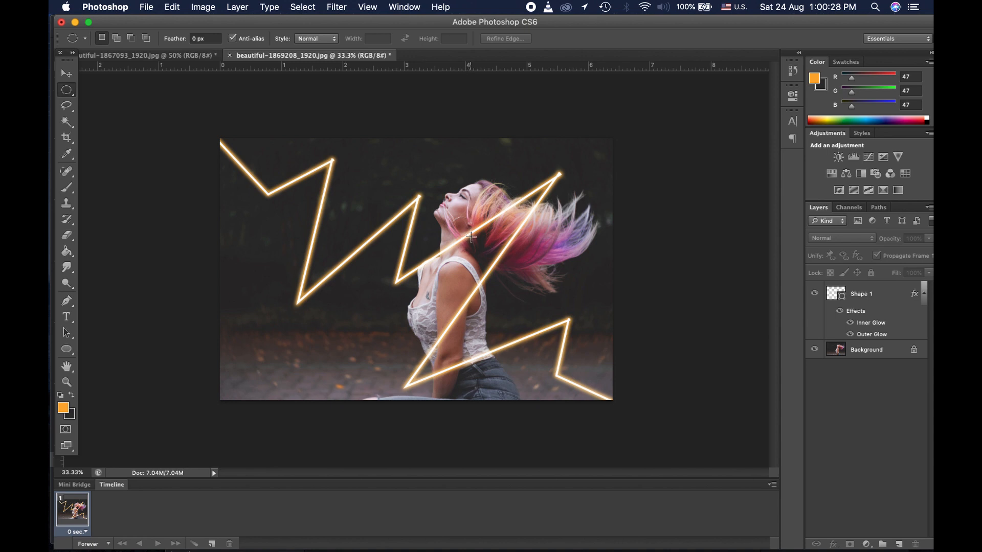
Step: Add a white layer mask to the Shape 1 zigzag layer
click(873, 297)
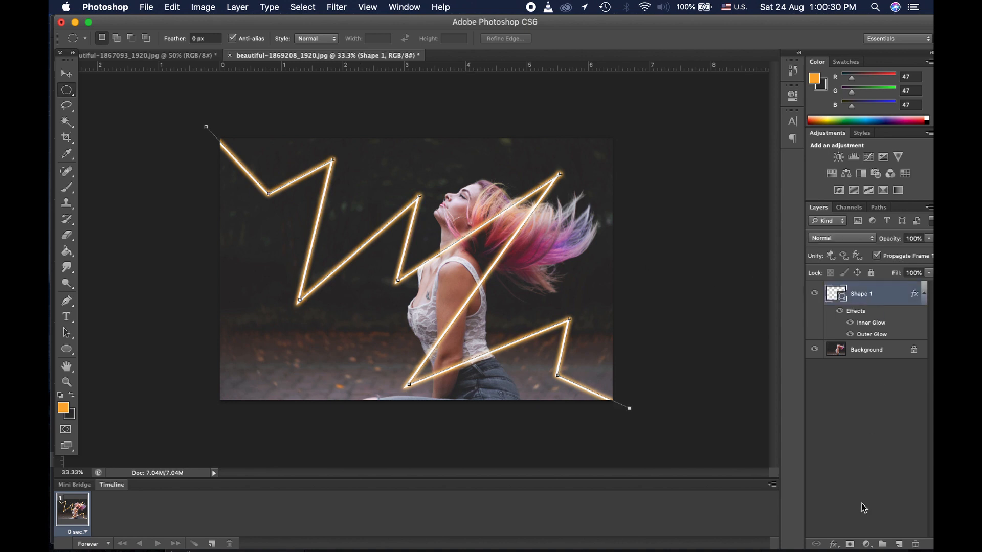
click(850, 544)
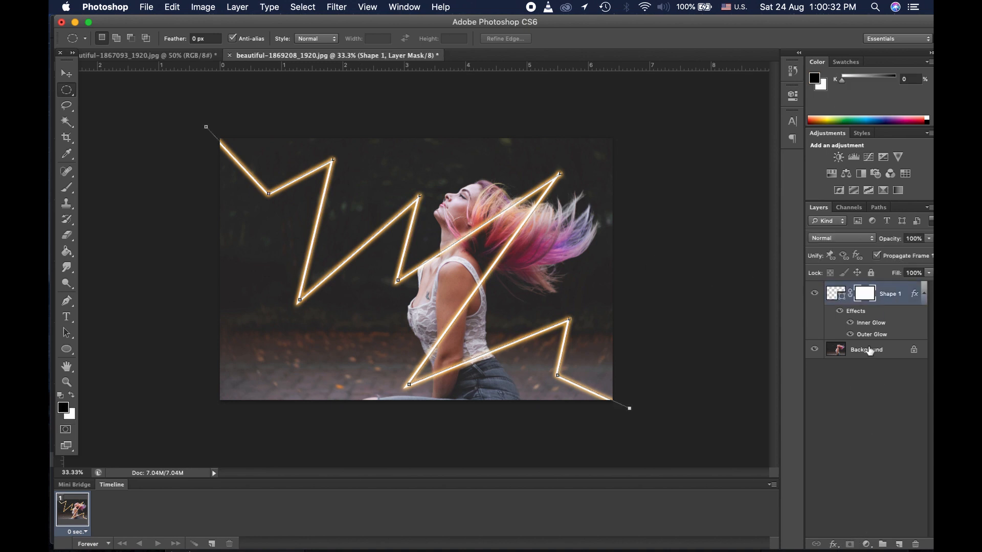
click(67, 188)
Step: Zoom in on the woman's shoulder and neck and pick the Brush tool for mask painting
click(68, 383)
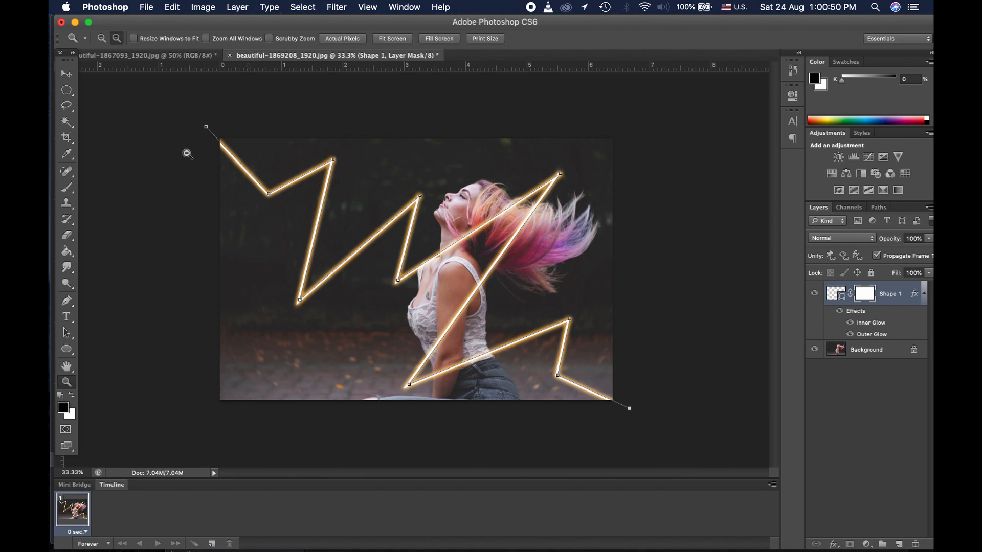
click(102, 39)
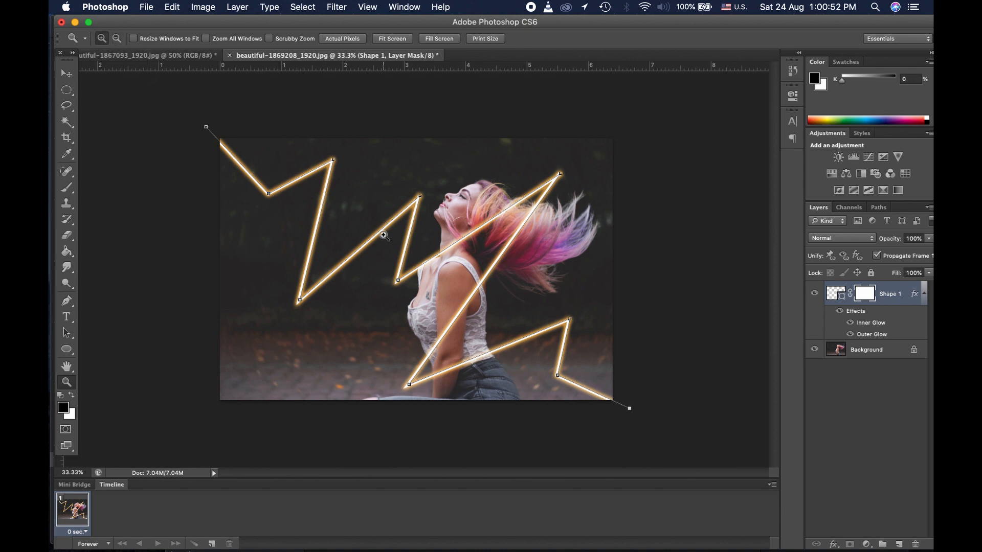
drag(384, 236, 495, 317)
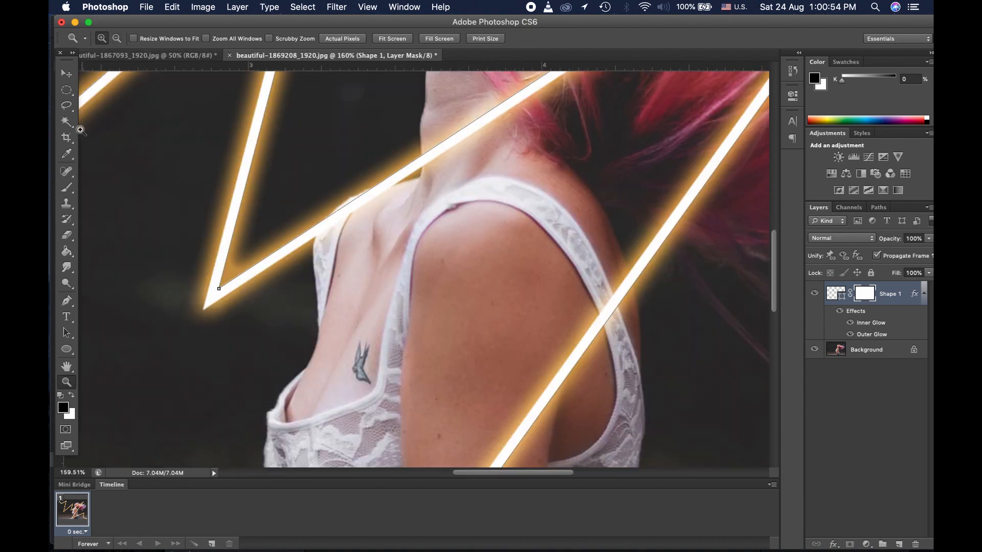
click(66, 90)
click(865, 416)
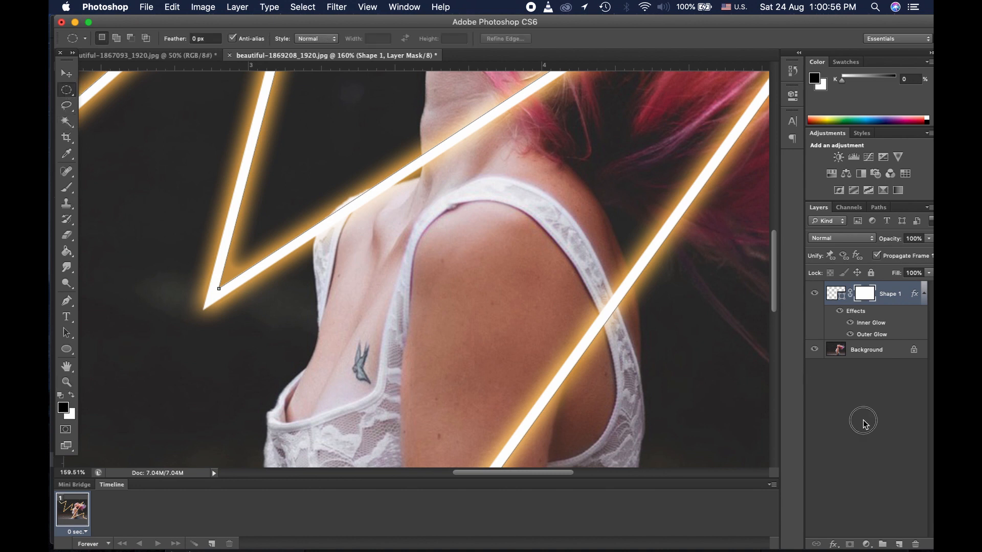
click(864, 302)
click(67, 188)
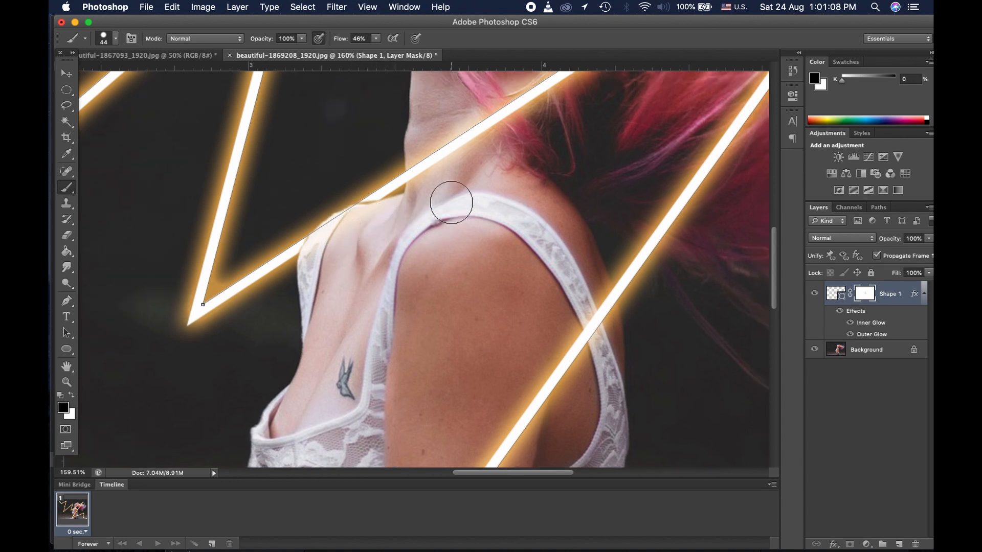
Step: Paint black on the mask to hide the glowing line over her neck and where it meets her hair
scroll(451, 203, up, 4)
scroll(452, 203, right, 3)
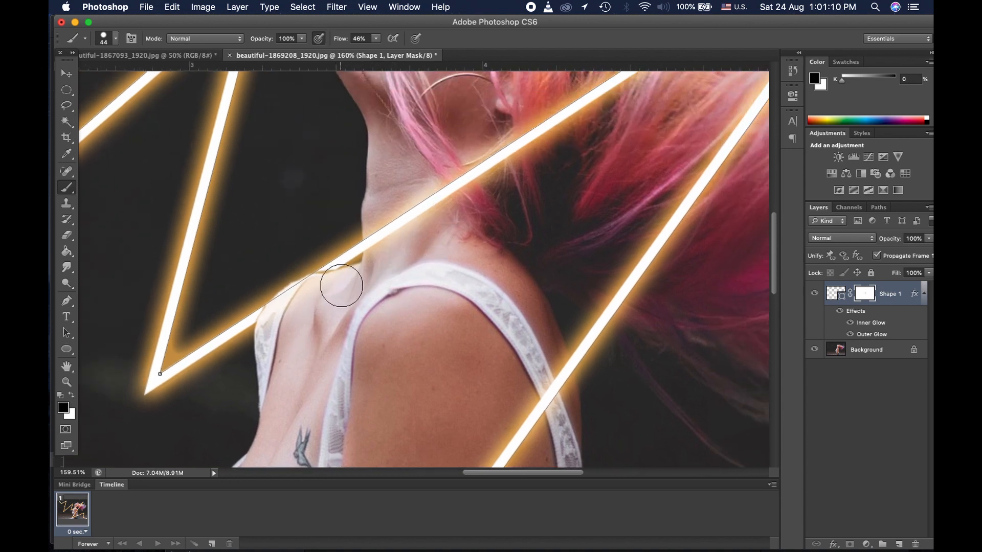
mouse_move(385, 244)
mouse_down()
mouse_move(425, 227)
mouse_move(425, 207)
mouse_move(412, 242)
mouse_move(406, 209)
mouse_move(397, 248)
mouse_move(397, 230)
mouse_move(428, 205)
mouse_move(464, 203)
mouse_move(470, 172)
mouse_up()
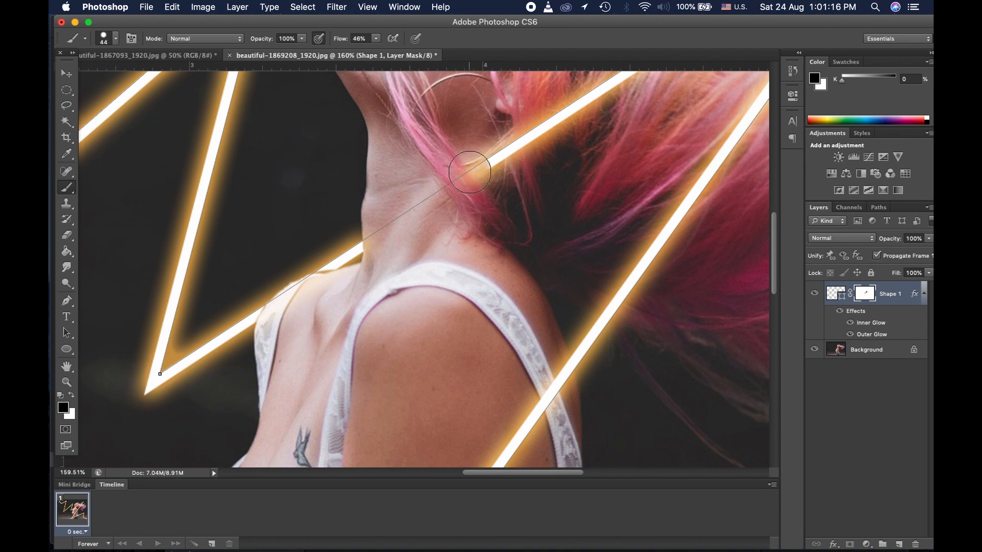
scroll(469, 172, up, 5)
scroll(470, 172, right, 7)
mouse_move(352, 253)
mouse_down()
mouse_move(318, 280)
mouse_move(511, 145)
mouse_up()
scroll(511, 146, up, 4)
scroll(511, 146, right, 5)
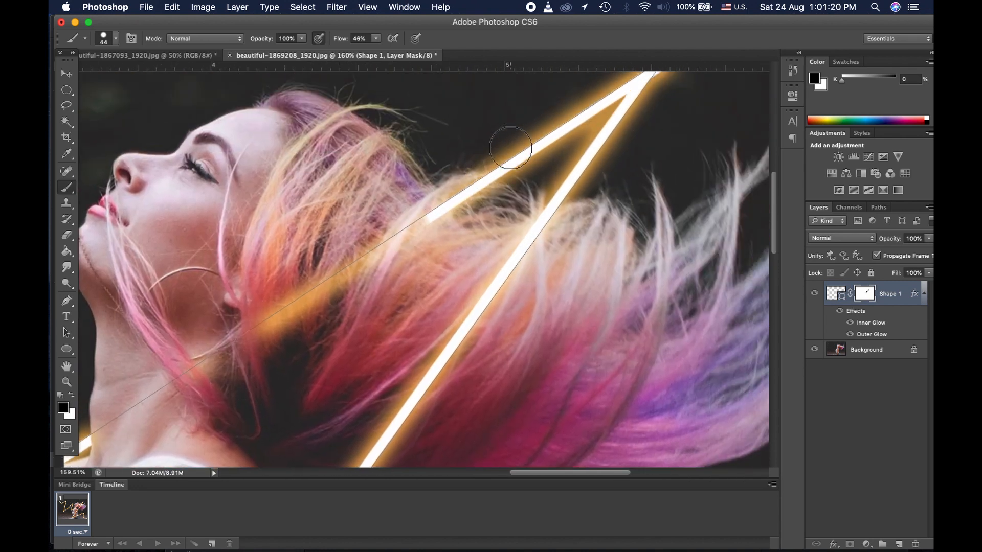
drag(426, 218, 429, 220)
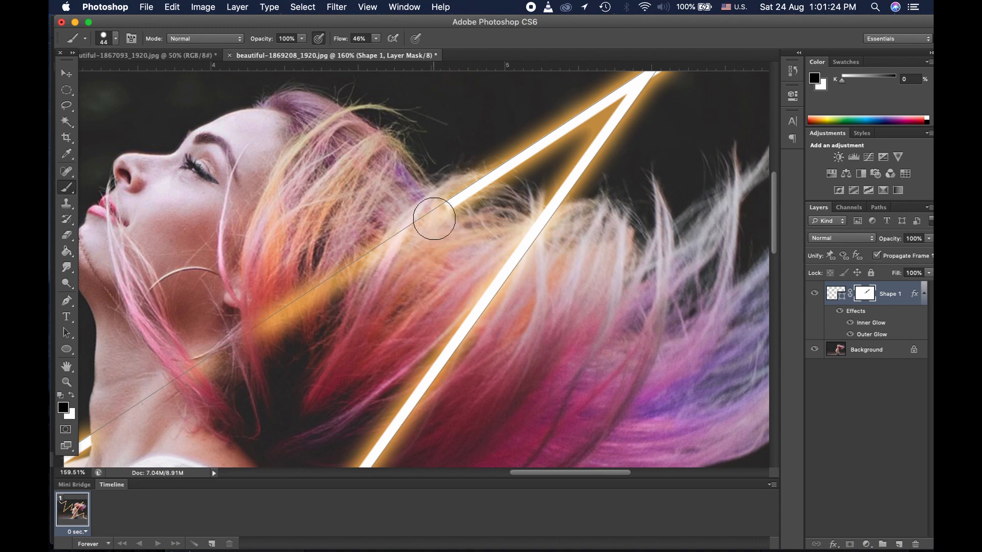
scroll(328, 281, down, 10)
scroll(329, 280, left, 8)
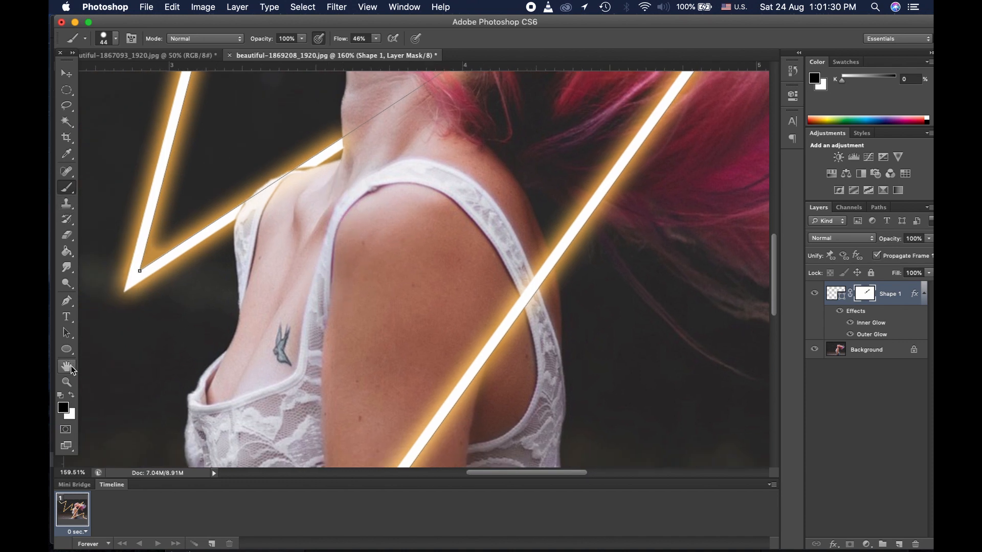
Step: Swap to white and back to black, then hide the line running across her hair
click(72, 395)
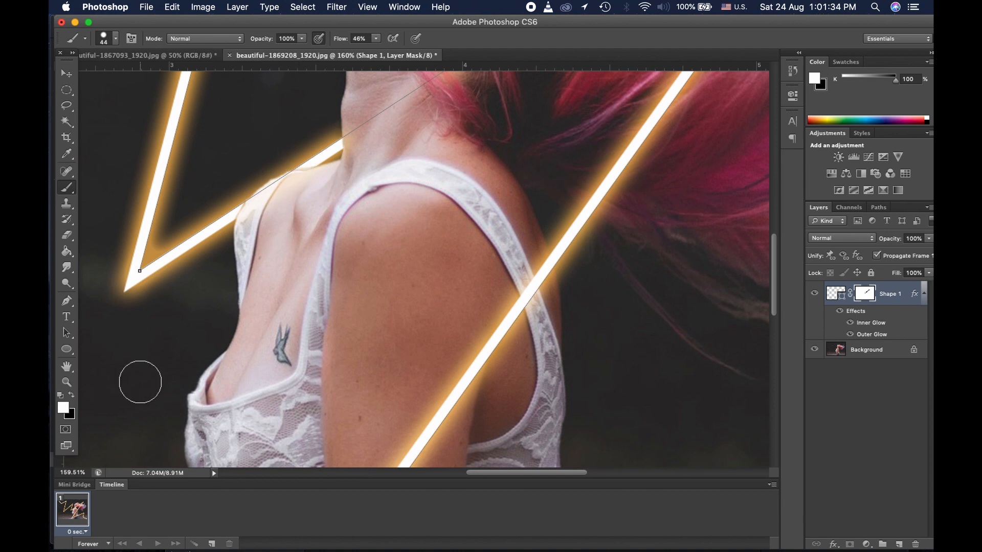
scroll(317, 375, up, 10)
scroll(318, 375, right, 6)
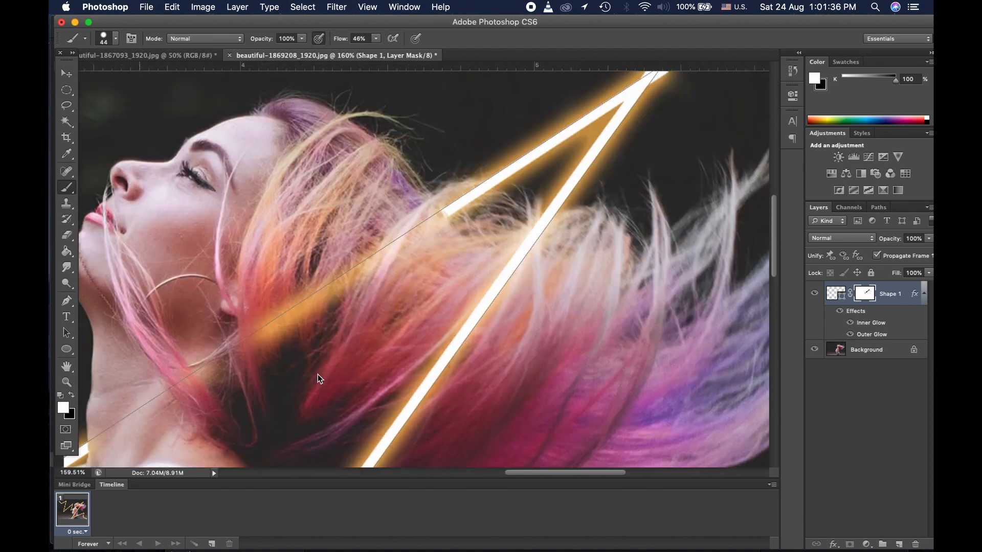
scroll(318, 375, down, 2)
scroll(317, 375, left, 2)
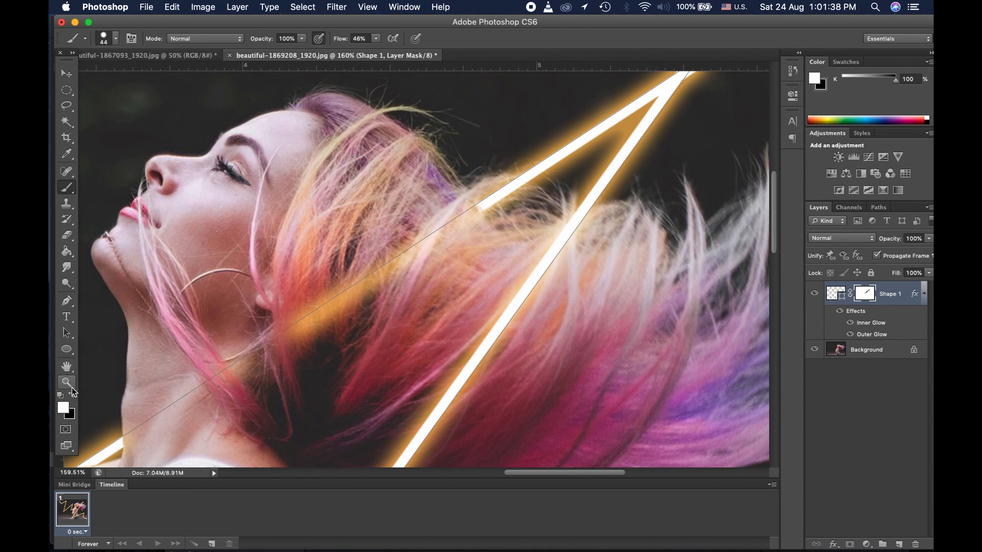
key(x)
mouse_move(276, 347)
mouse_down()
mouse_move(324, 279)
mouse_move(318, 314)
mouse_move(422, 235)
mouse_move(464, 231)
mouse_up()
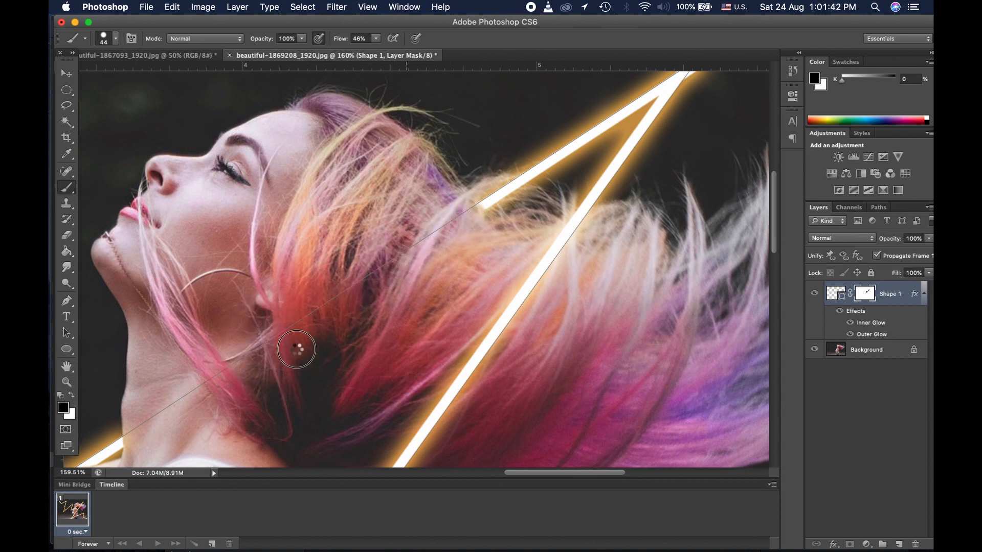
Step: Hide the line where it crosses her arm, then view the image at actual pixels
scroll(222, 399, down, 10)
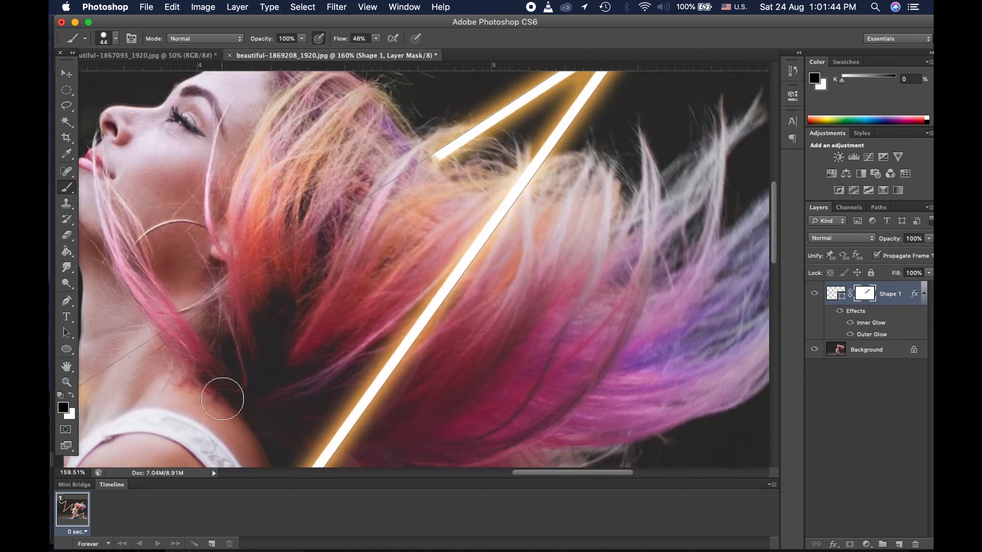
scroll(223, 399, down, 10)
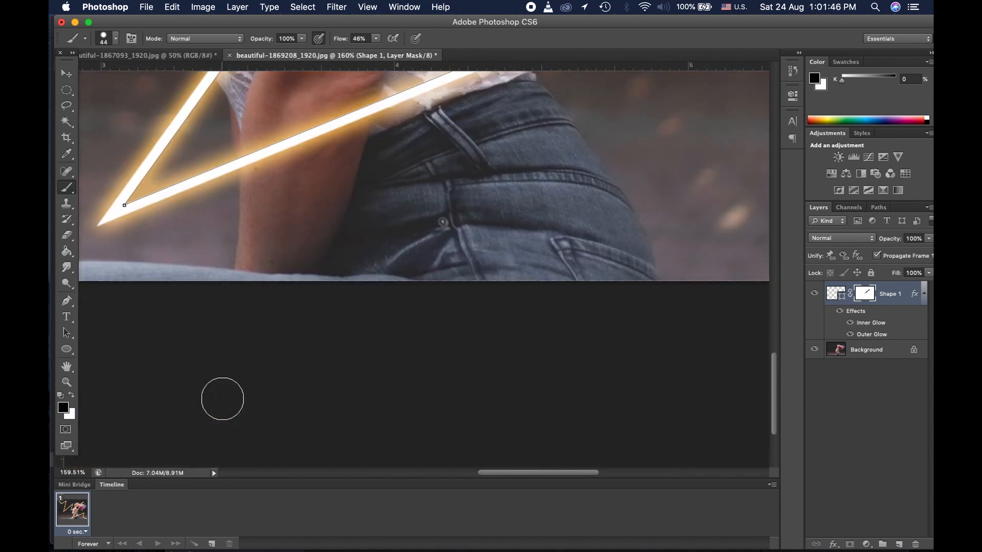
scroll(223, 399, up, 2)
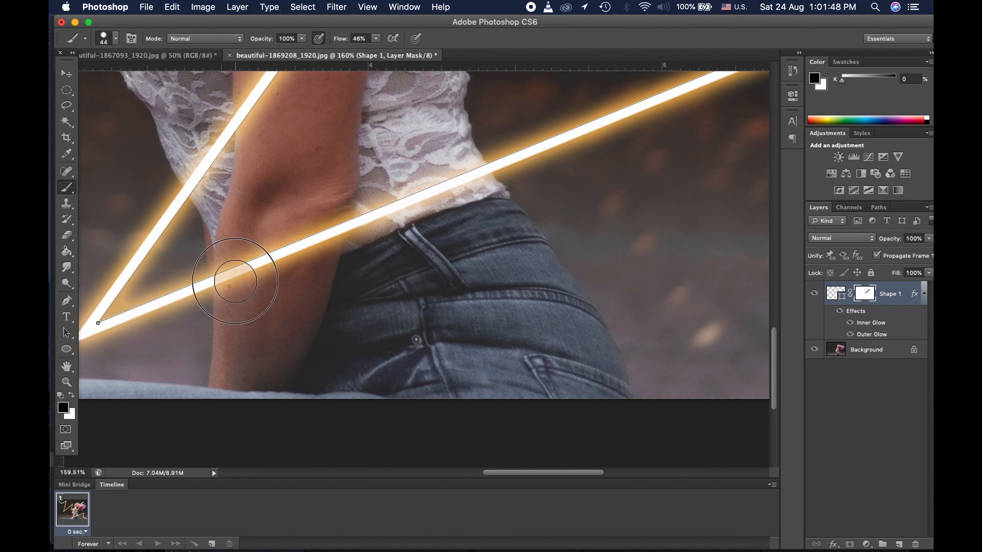
mouse_move(235, 289)
mouse_down()
mouse_move(274, 252)
mouse_move(277, 263)
mouse_move(270, 255)
mouse_move(240, 281)
mouse_move(292, 261)
mouse_move(328, 219)
mouse_move(327, 232)
mouse_move(343, 235)
mouse_move(287, 247)
mouse_move(409, 197)
mouse_move(392, 242)
mouse_move(361, 224)
mouse_move(381, 198)
mouse_move(293, 271)
mouse_move(443, 188)
mouse_move(473, 185)
mouse_up()
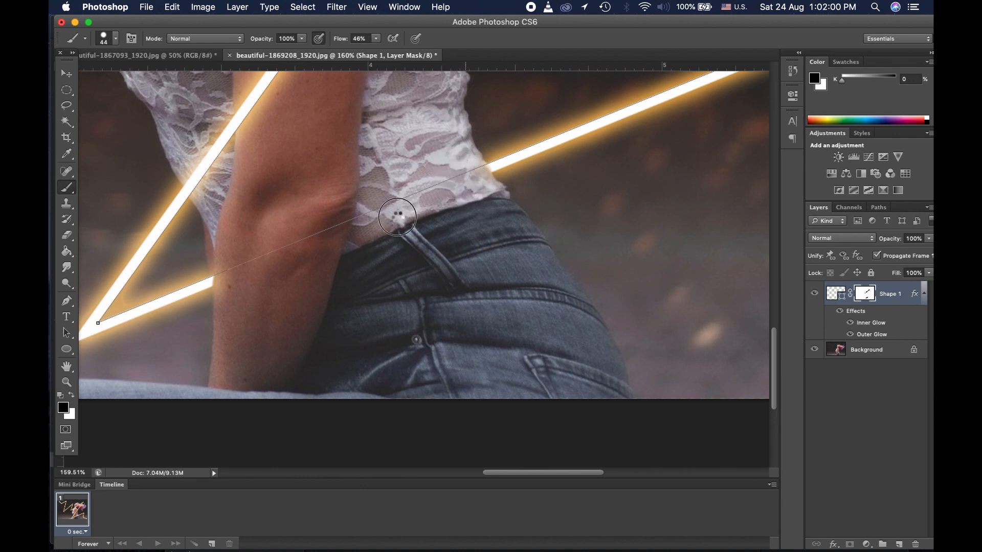
click(68, 385)
click(354, 40)
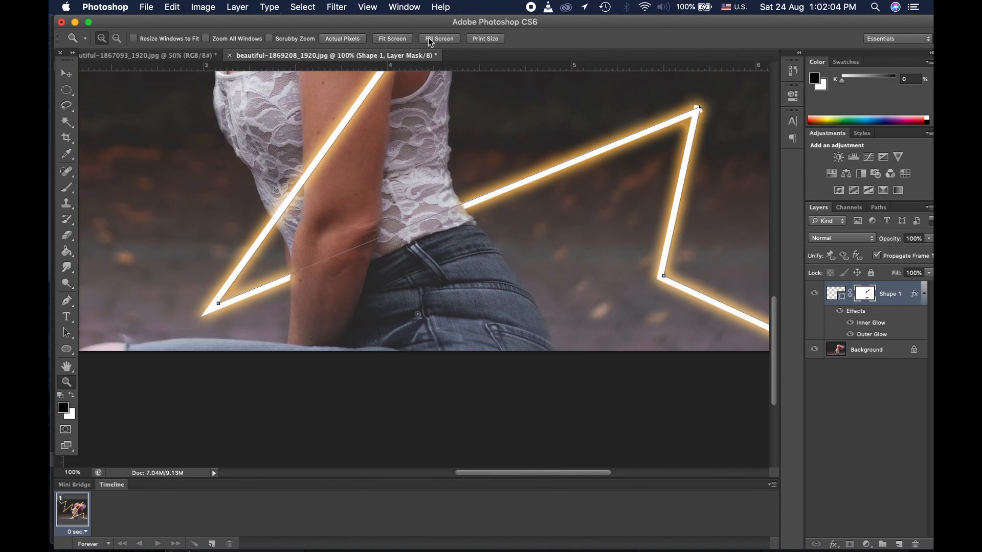
Step: Fit the whole image in the window and deselect the zigzag layer to view the neon result
click(430, 39)
click(392, 39)
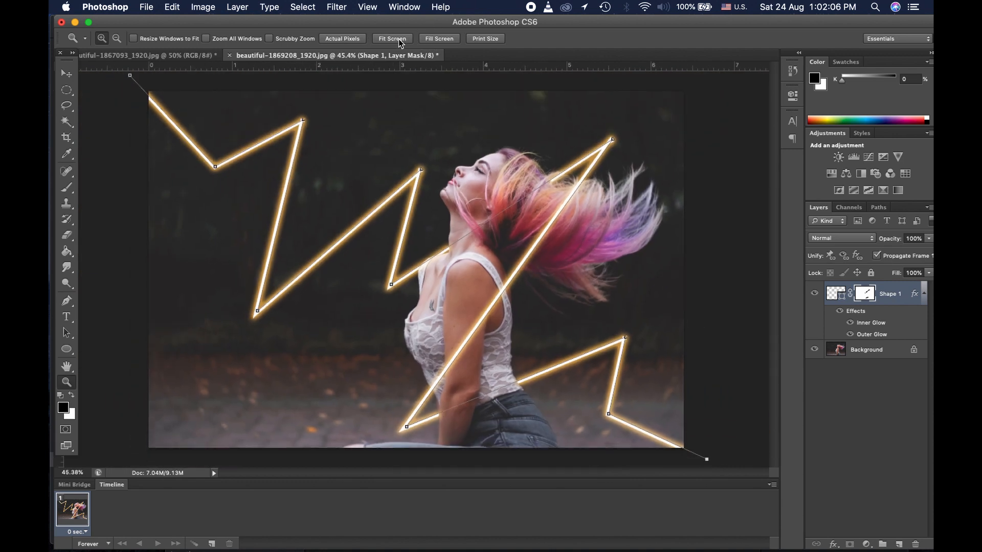
click(67, 91)
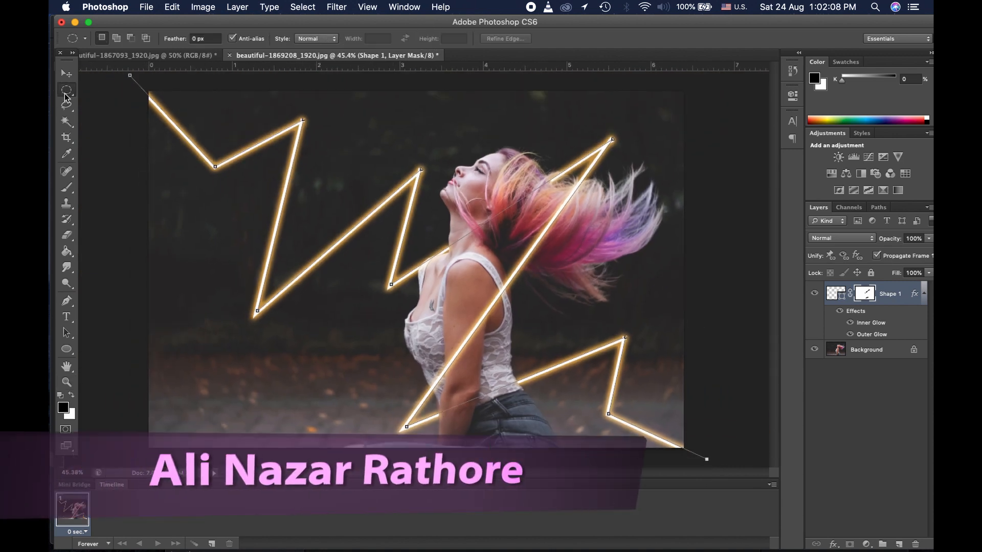
click(850, 412)
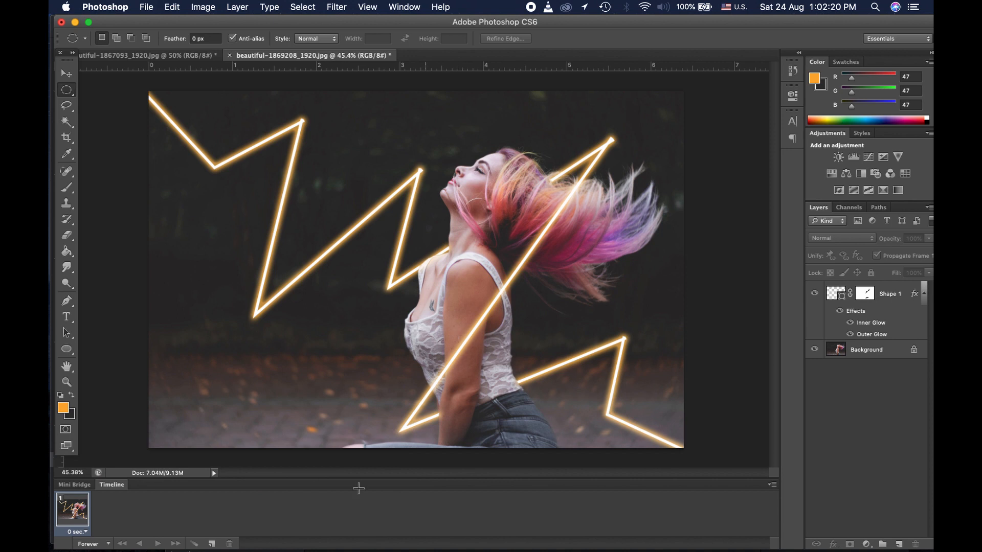
Step: Open guitar-944261_1920.jpg from Finder with Open With > Adobe Photoshop CS6
click(225, 508)
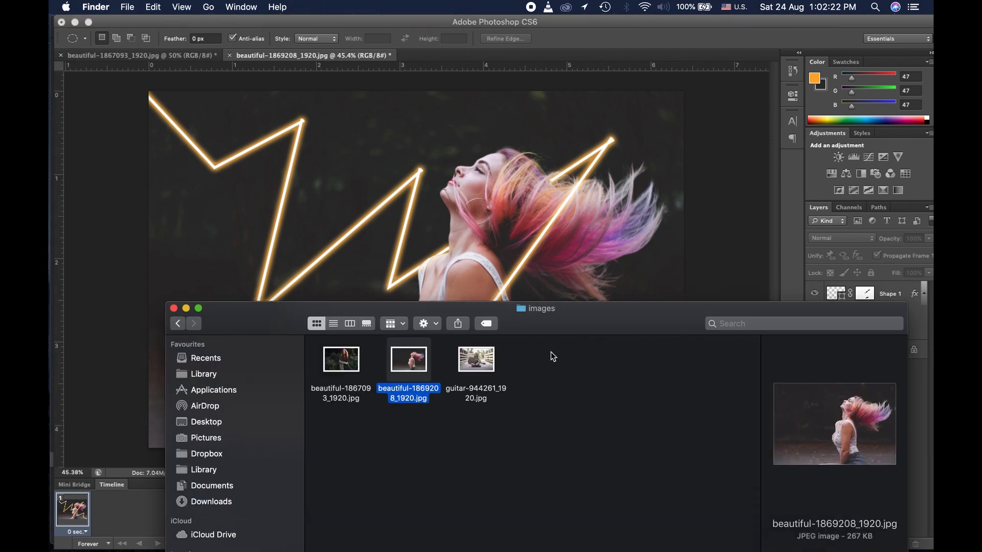
click(461, 354)
right_click(461, 355)
mouse_move(563, 256)
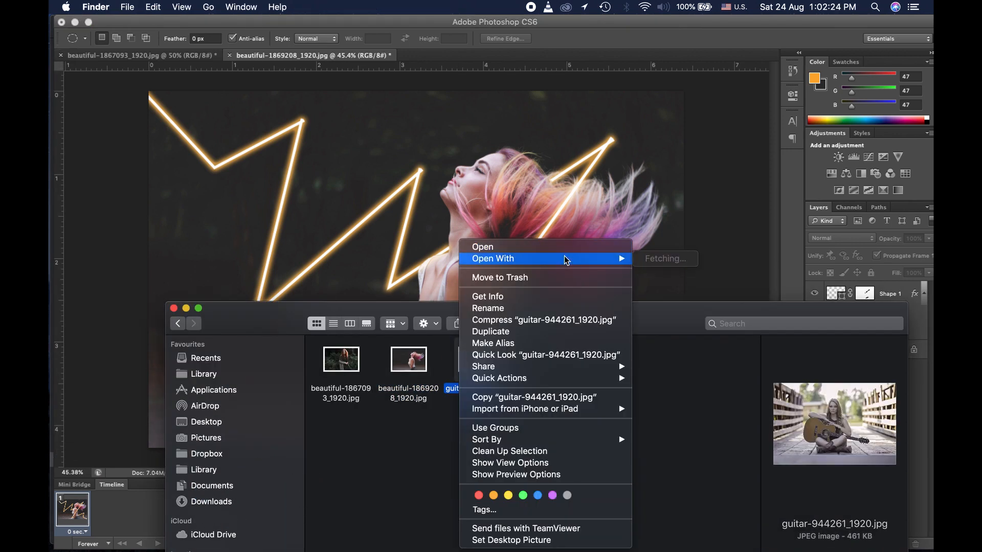
click(652, 295)
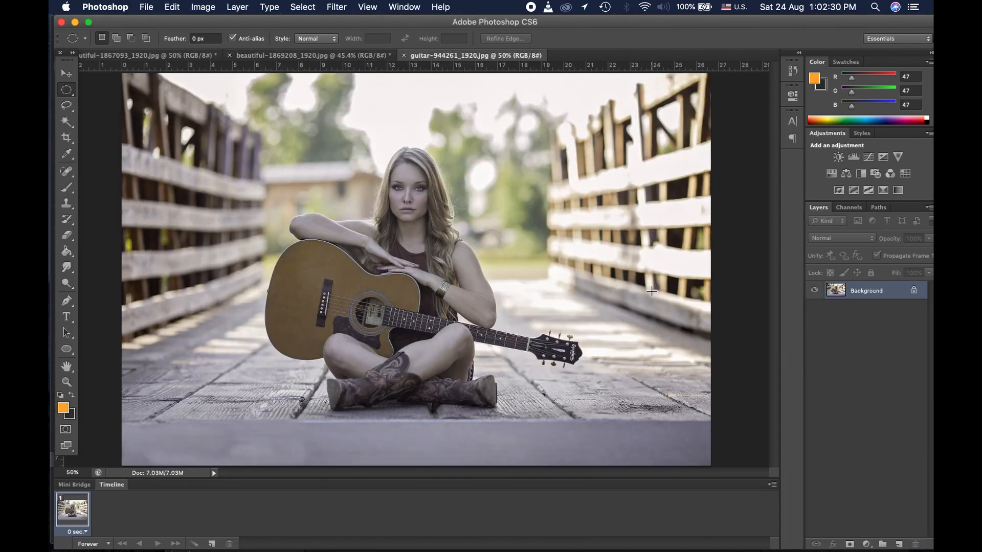
Step: Set the foreground colour to a bright, saturated red in the Color Picker
click(67, 408)
click(769, 148)
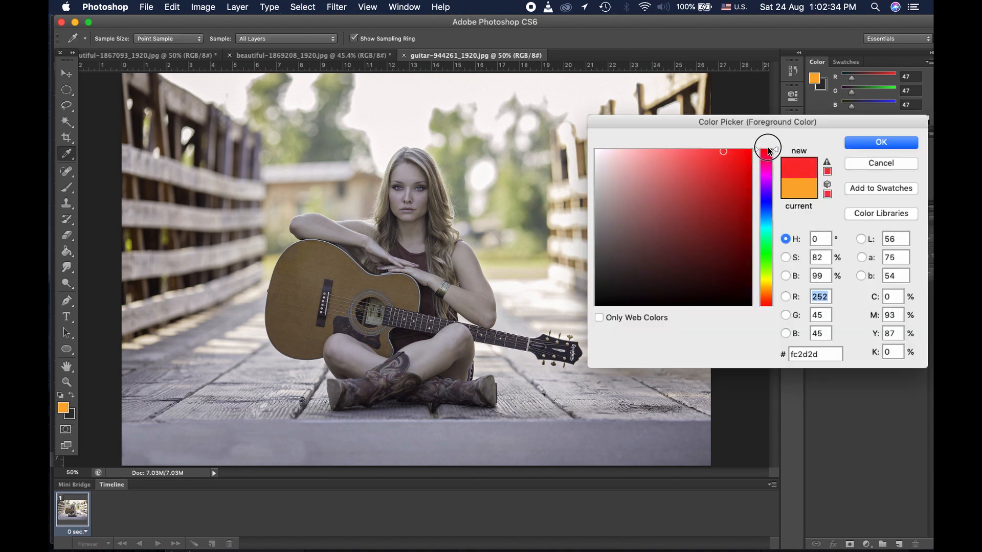
mouse_move(720, 152)
mouse_down()
mouse_move(708, 152)
mouse_move(728, 152)
mouse_up()
click(857, 143)
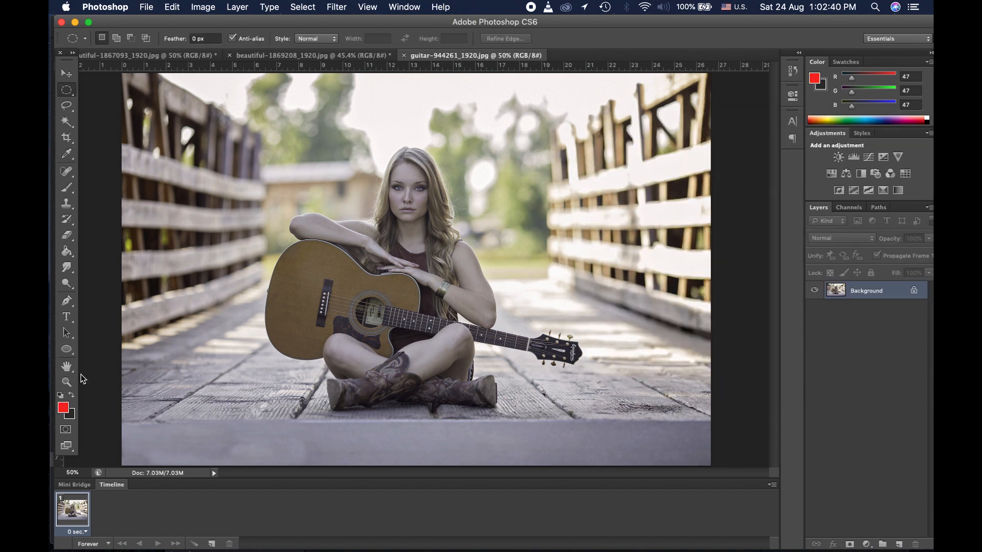
click(74, 354)
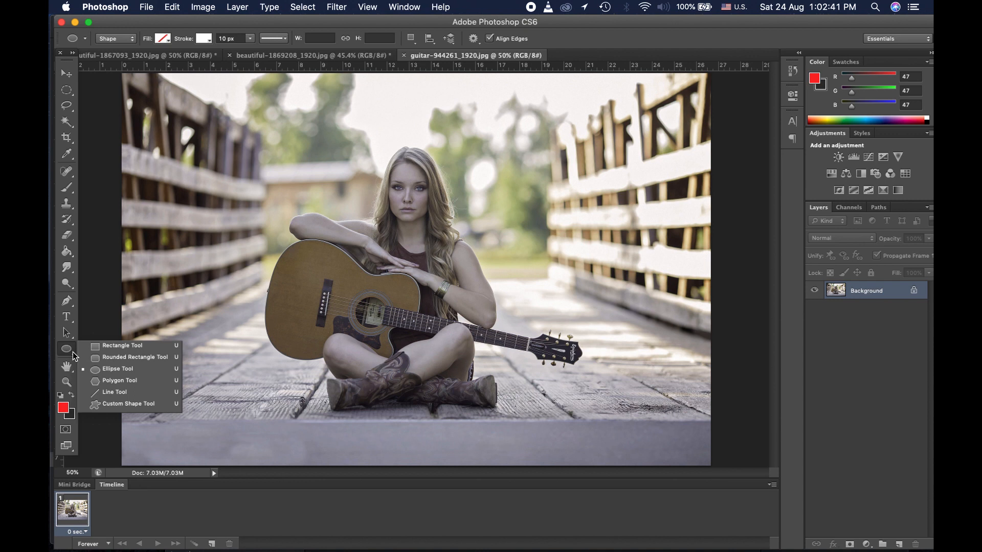
Step: Drag a large custom heart shape around the guitar-playing woman, creating Shape 1
click(109, 409)
click(527, 40)
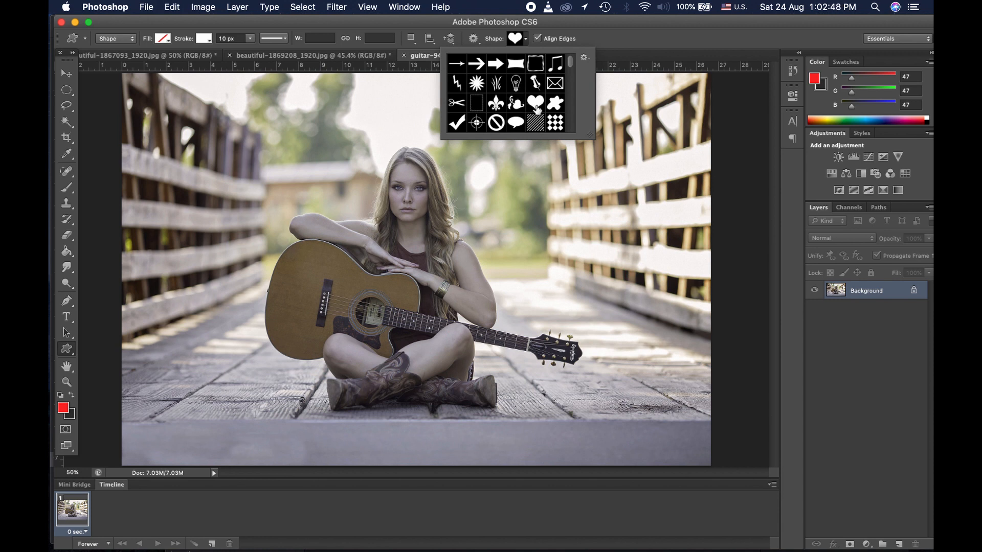
click(593, 43)
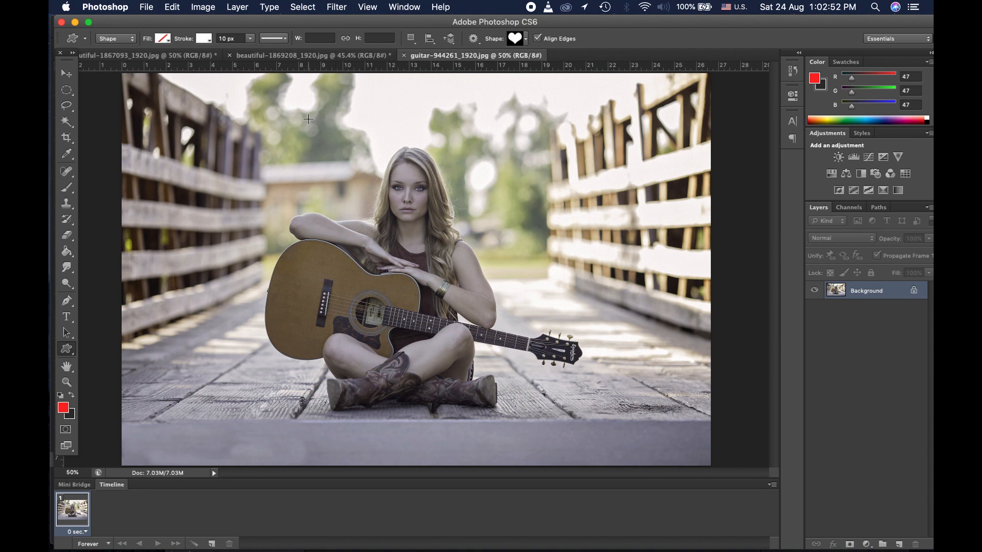
mouse_move(271, 90)
mouse_down()
mouse_move(402, 294)
mouse_move(560, 414)
mouse_move(515, 399)
mouse_move(596, 465)
mouse_move(605, 497)
mouse_up()
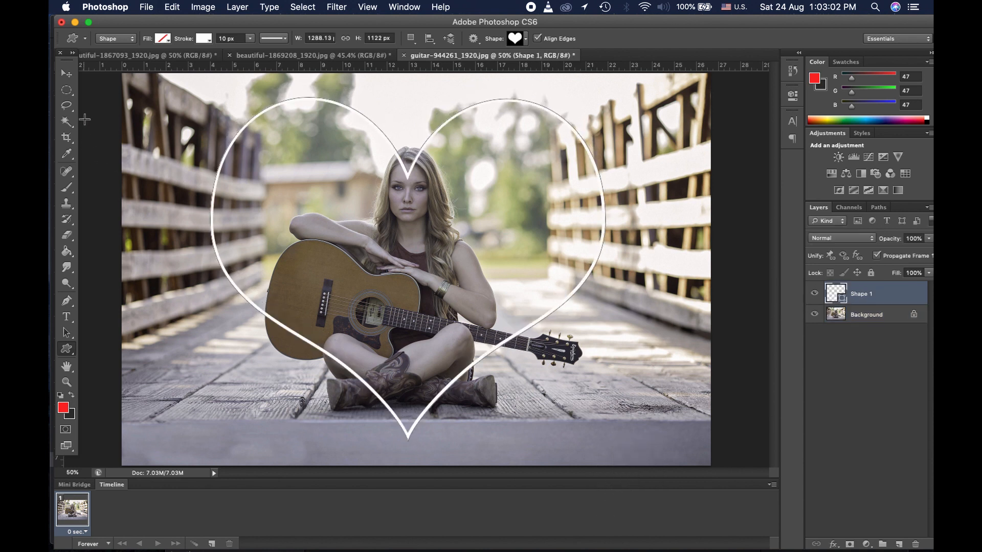
click(66, 90)
click(896, 491)
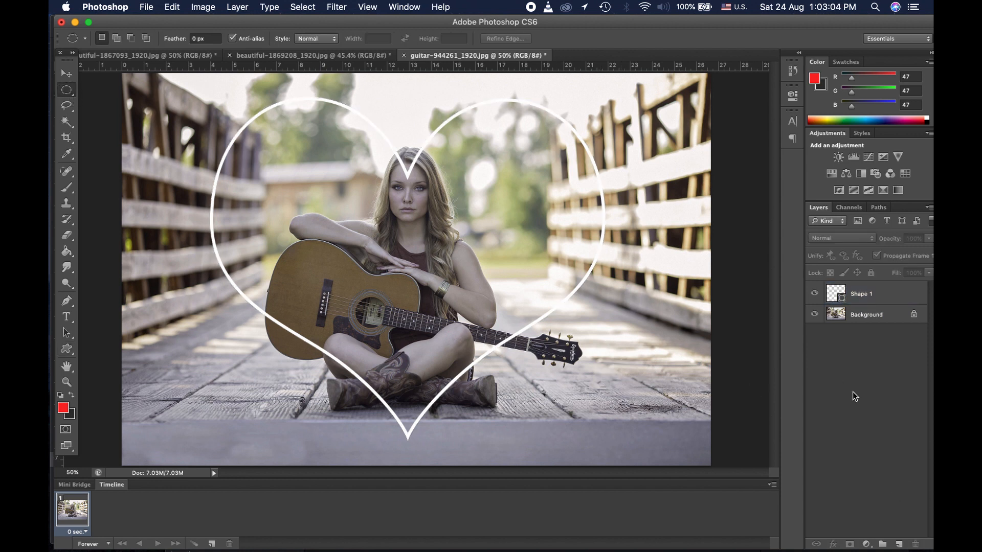
Step: Give the heart layer a red outer glow with spread 15 and size 30
right_click(888, 298)
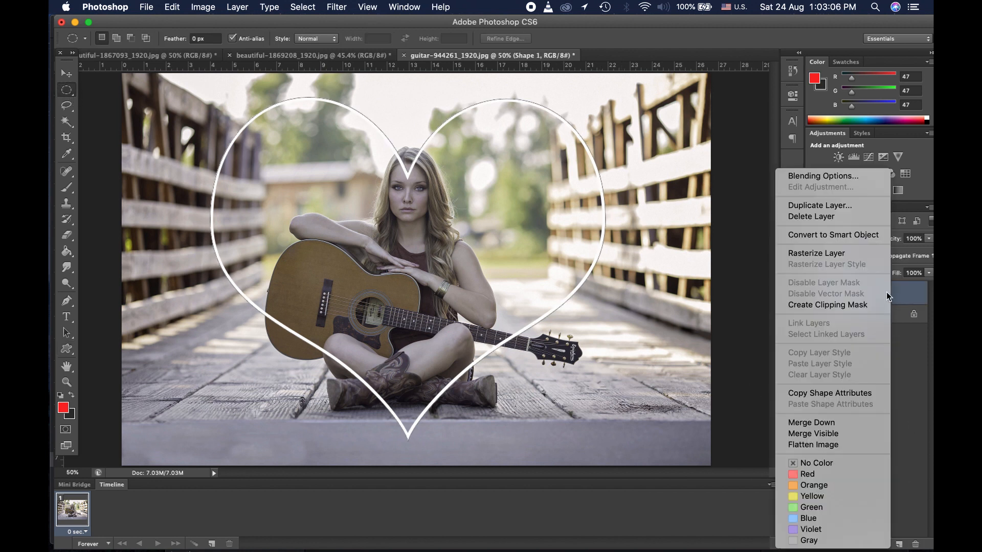
click(853, 178)
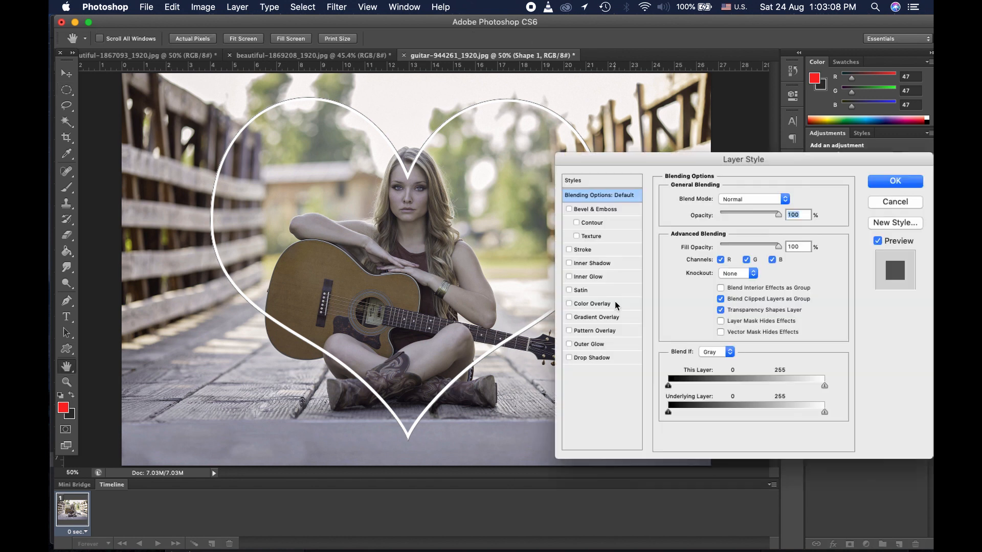
click(603, 345)
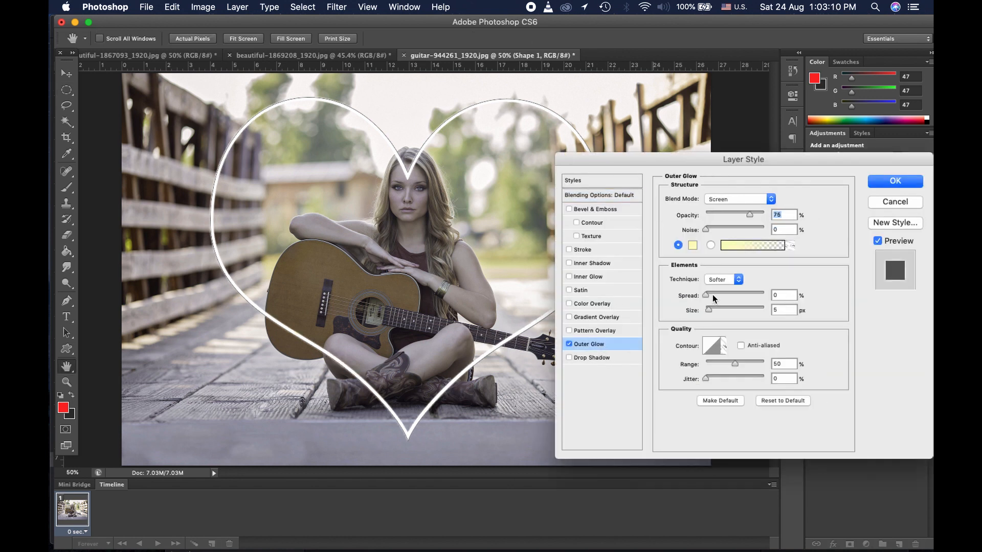
click(693, 246)
click(63, 407)
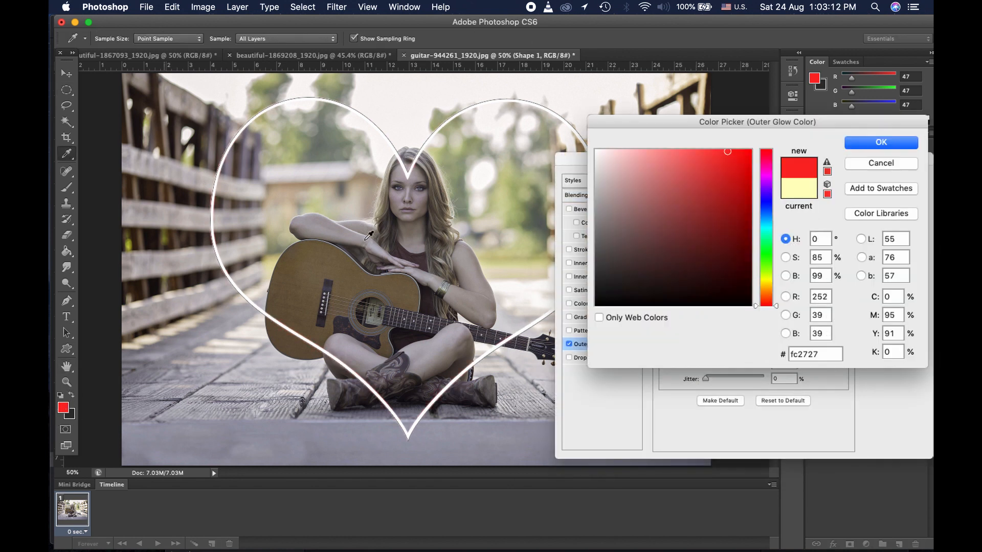
click(916, 143)
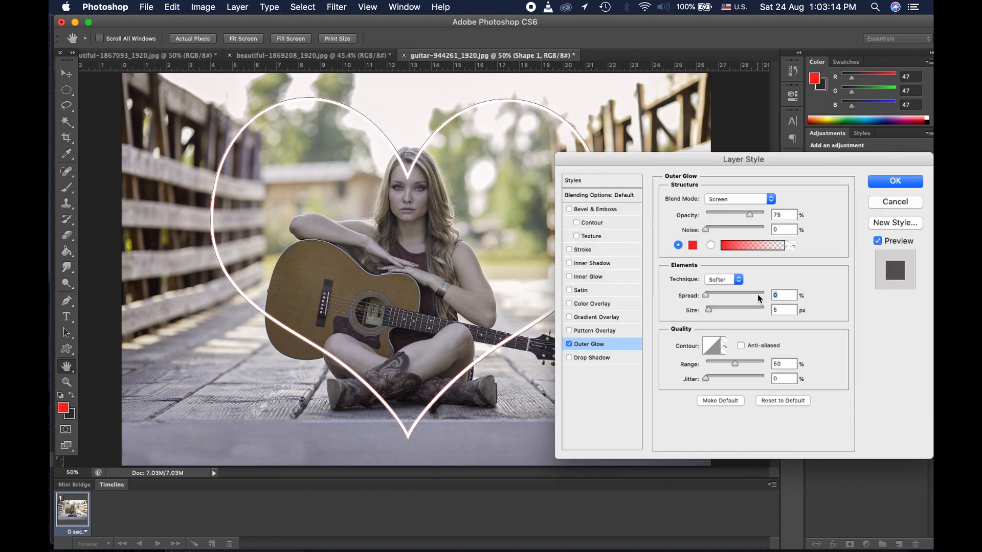
text(15)
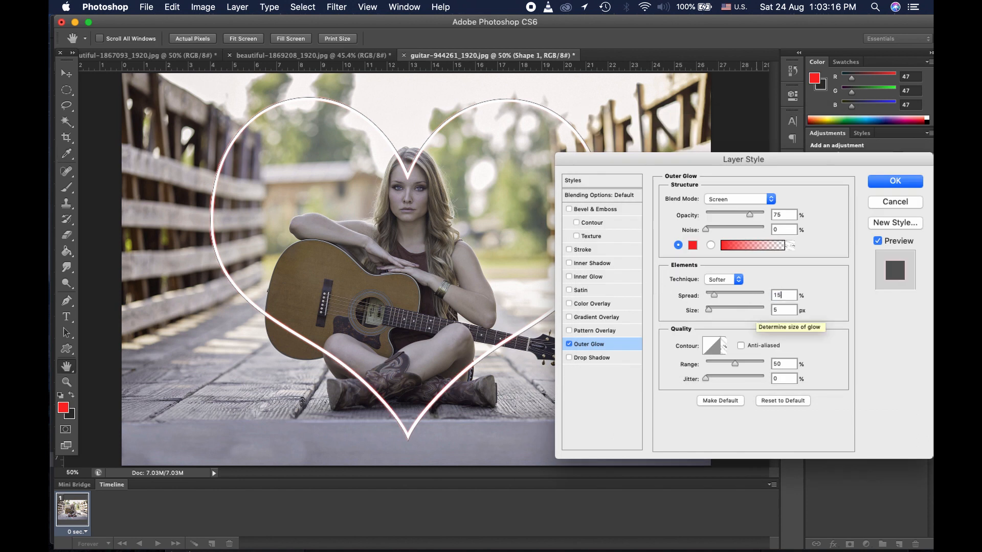
key(Tab)
text(30)
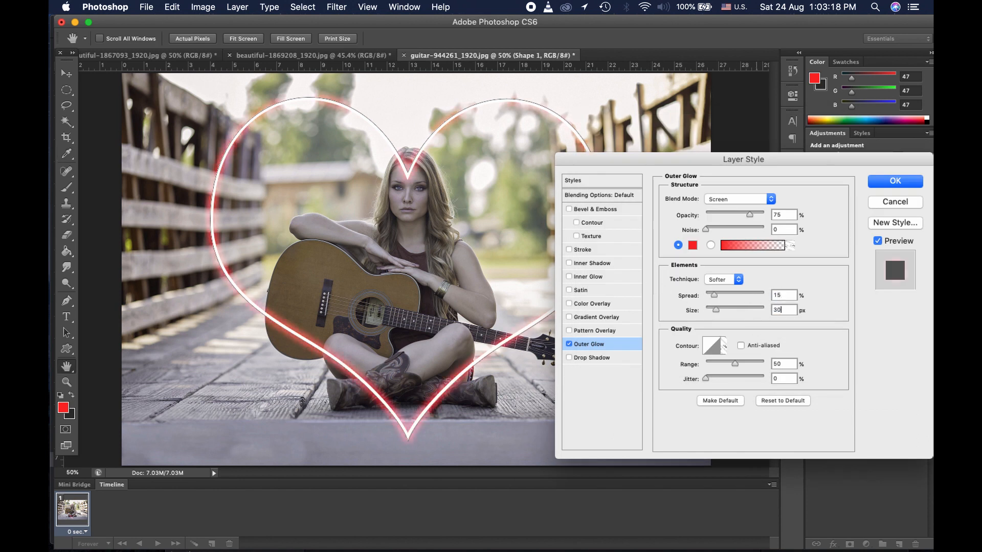
Step: Add a red inner glow with choke 10 and size 25, then apply both effects
click(608, 282)
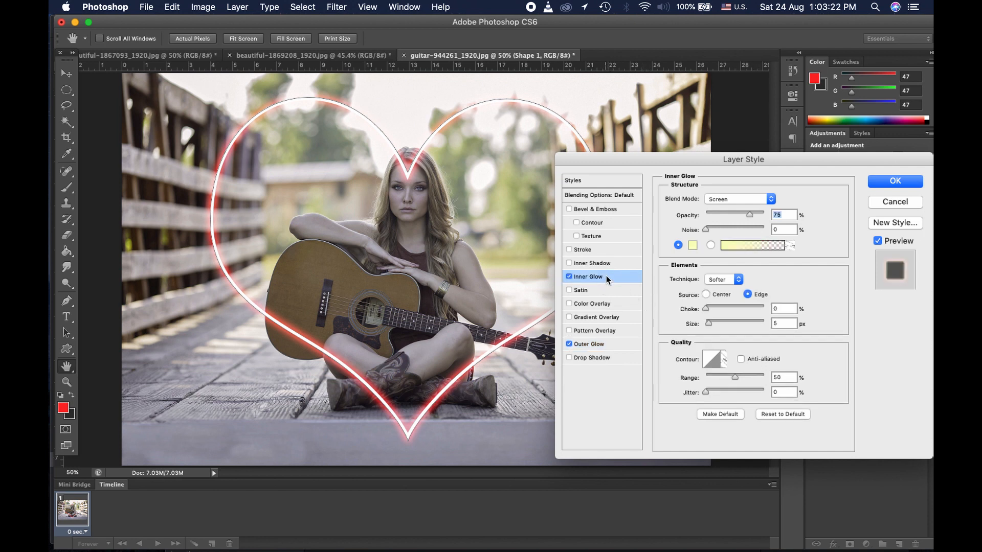
click(692, 246)
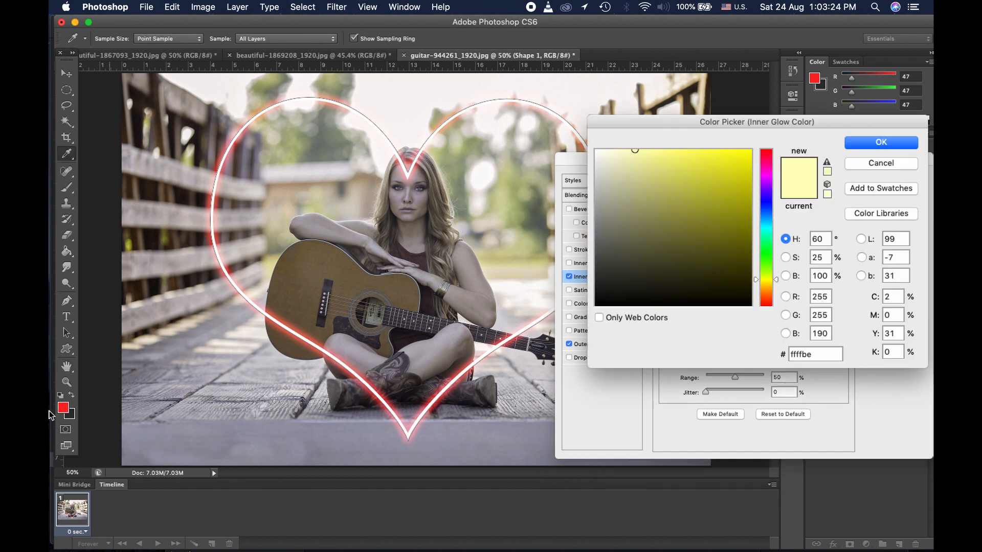
click(64, 408)
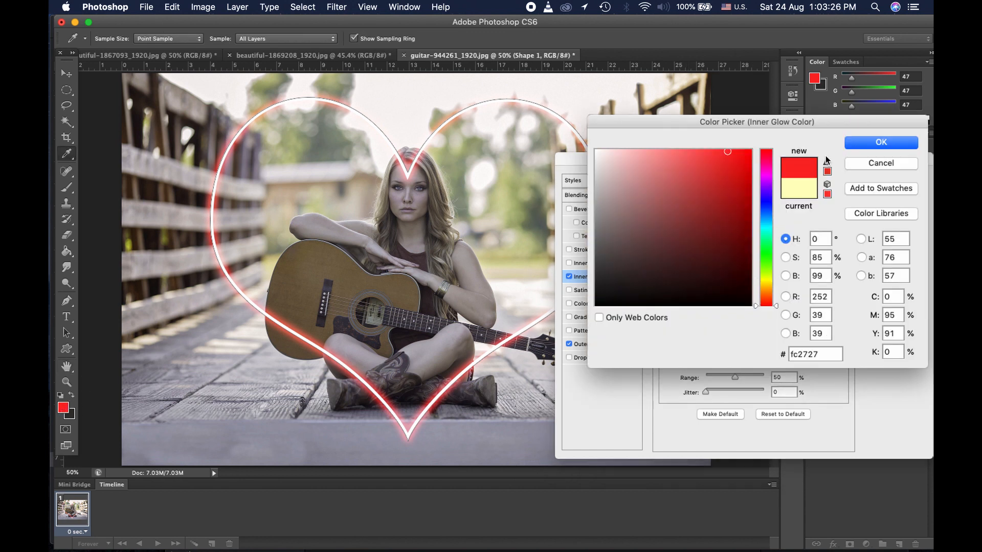
click(857, 141)
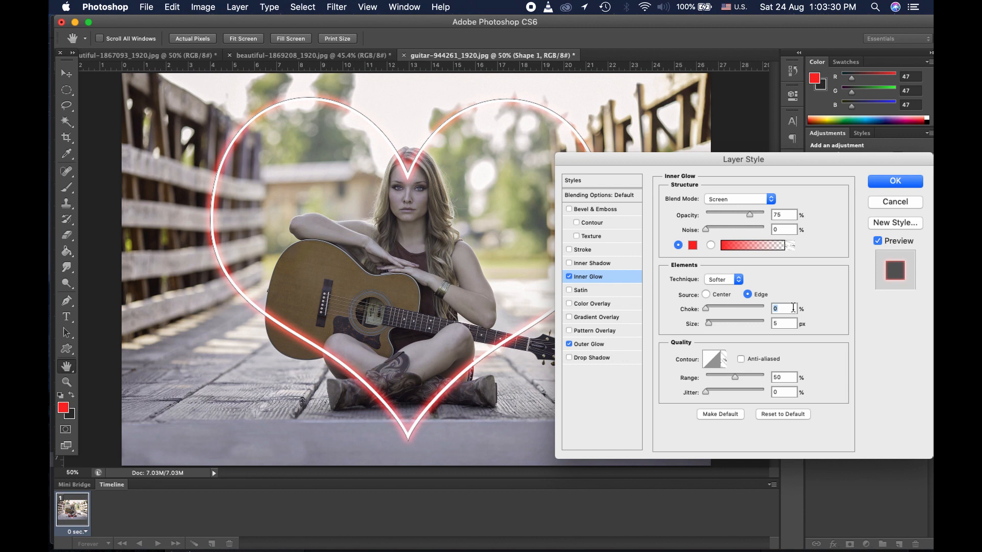
text(10)
key(Tab)
text(25)
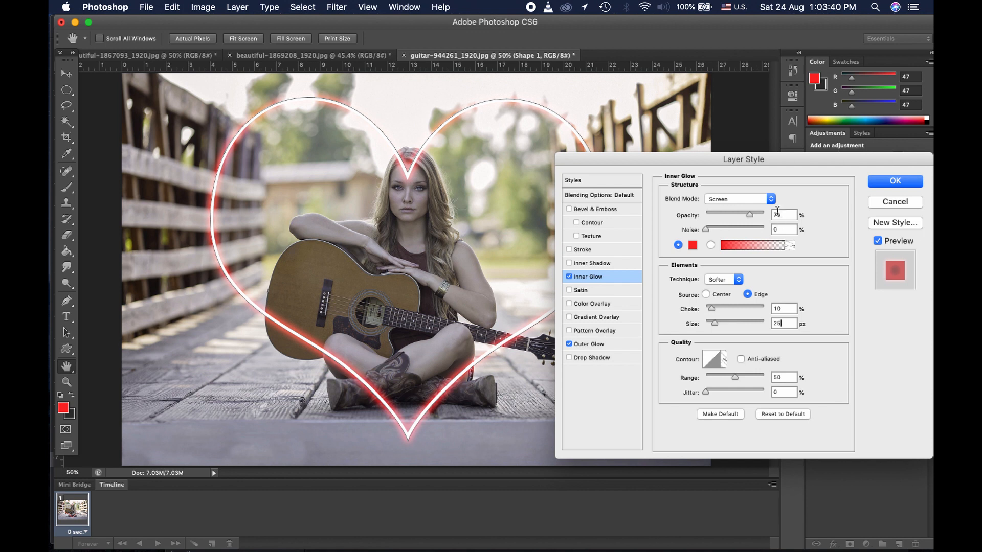
click(877, 184)
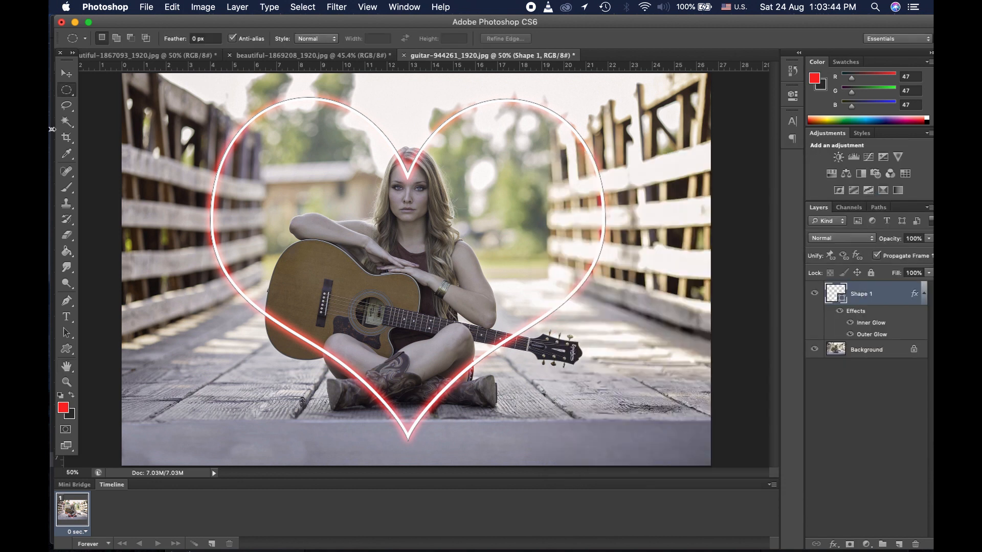
Step: Add a layer mask to the Shape 1 heart layer
click(903, 409)
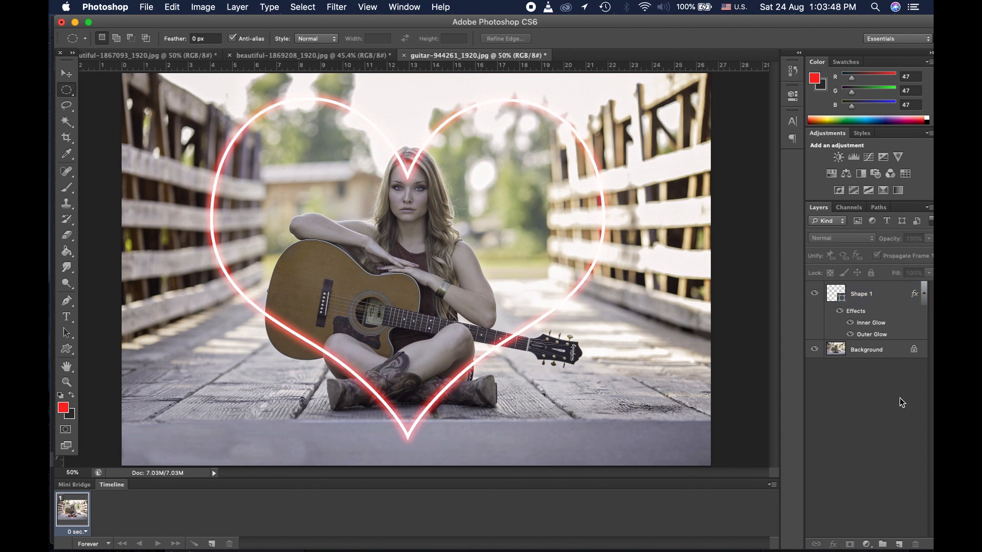
click(885, 296)
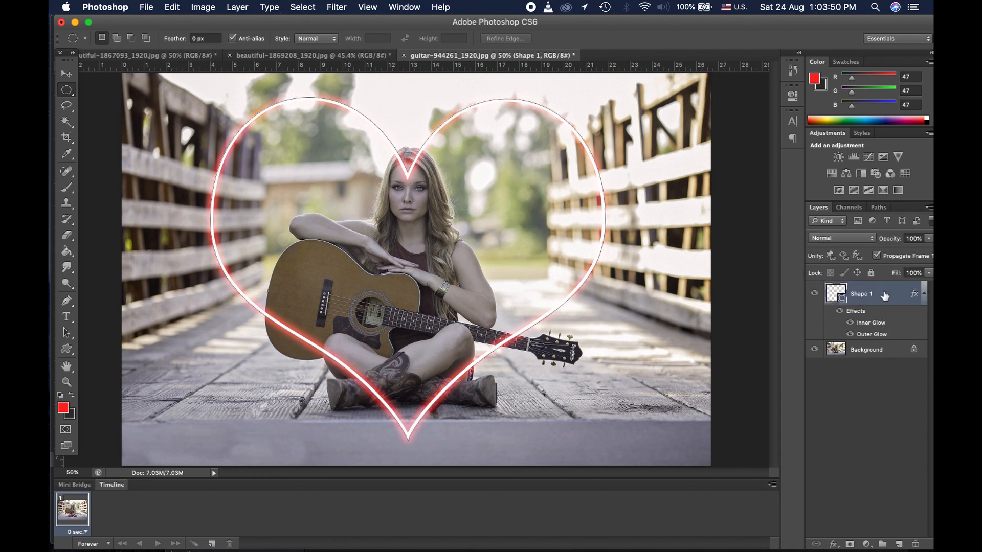
click(850, 544)
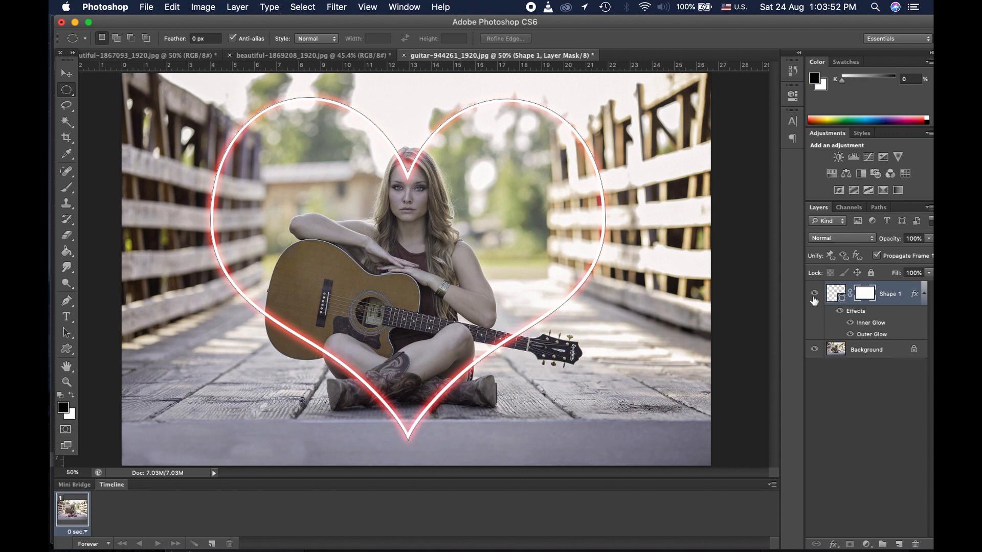
Step: Paint black on the mask to hide the heart's strokes over her forehead and hair, then fit the photo to the screen
click(67, 188)
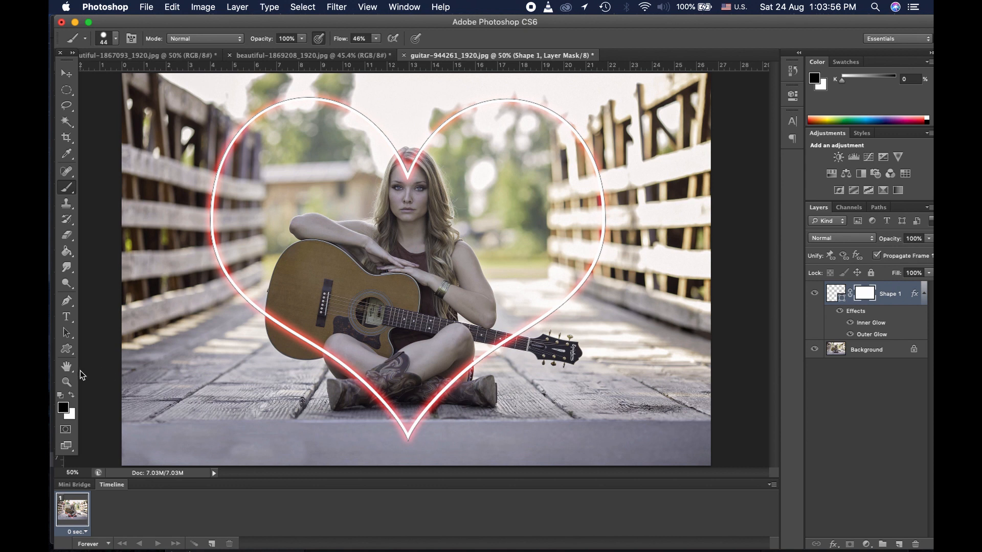
click(67, 382)
drag(372, 125, 472, 237)
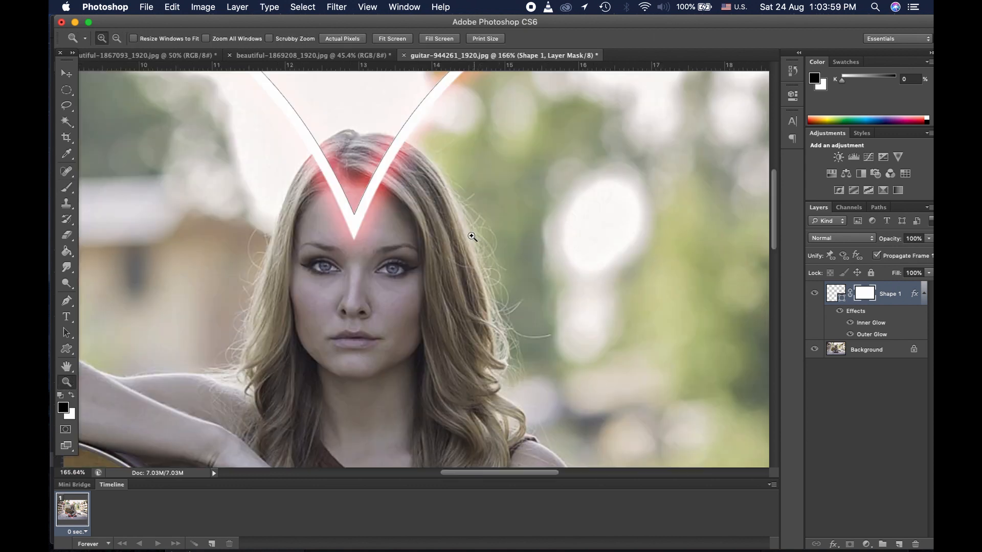
click(67, 188)
mouse_move(328, 244)
mouse_down()
mouse_move(353, 226)
mouse_move(361, 235)
mouse_move(330, 170)
mouse_up()
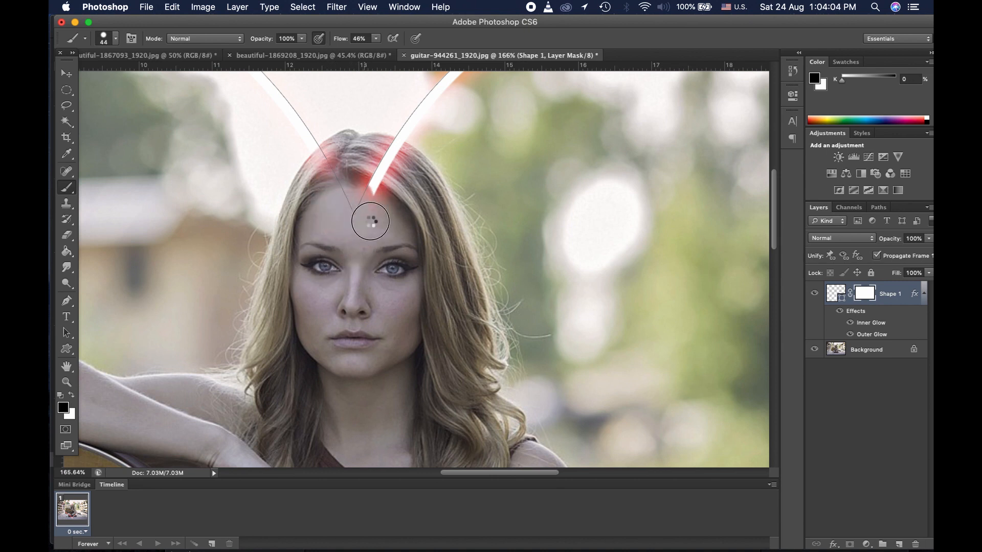
mouse_move(370, 221)
mouse_down()
mouse_move(375, 180)
mouse_move(394, 154)
mouse_move(395, 173)
mouse_move(394, 157)
mouse_move(326, 163)
mouse_move(399, 162)
mouse_move(396, 146)
mouse_move(329, 151)
mouse_move(330, 159)
mouse_up()
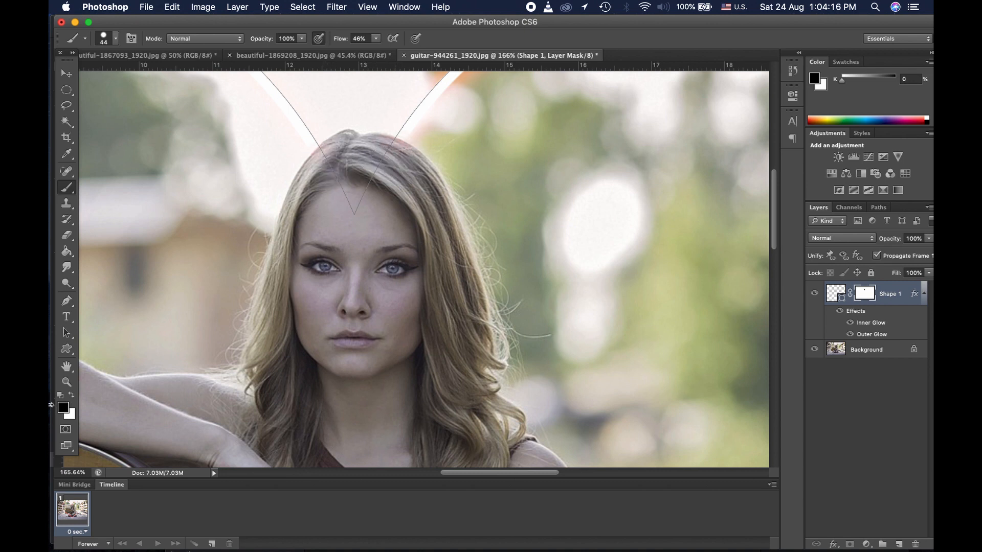
click(67, 383)
click(436, 39)
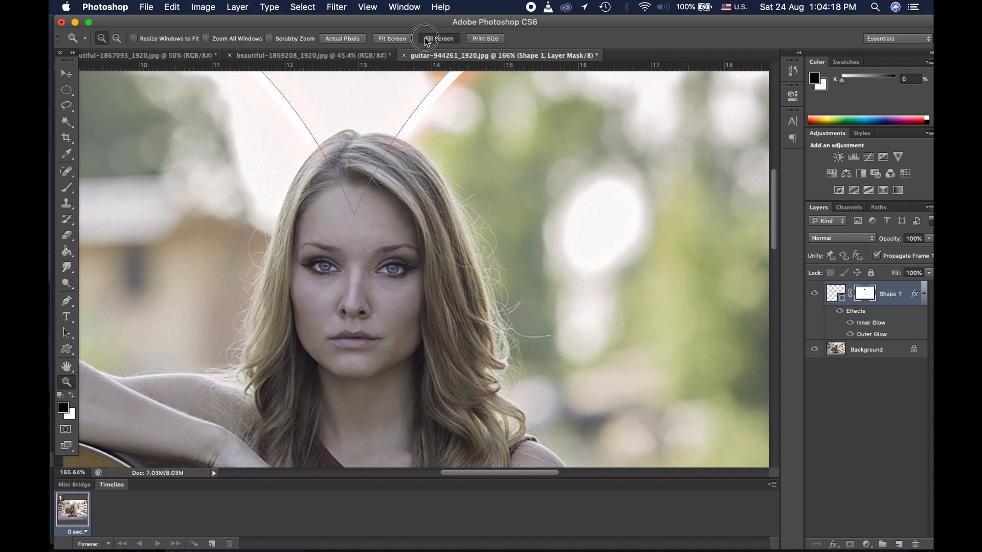
Step: Zoom into the headstock and paint black with a 26 px brush to hide the beam across the fretboard
click(66, 90)
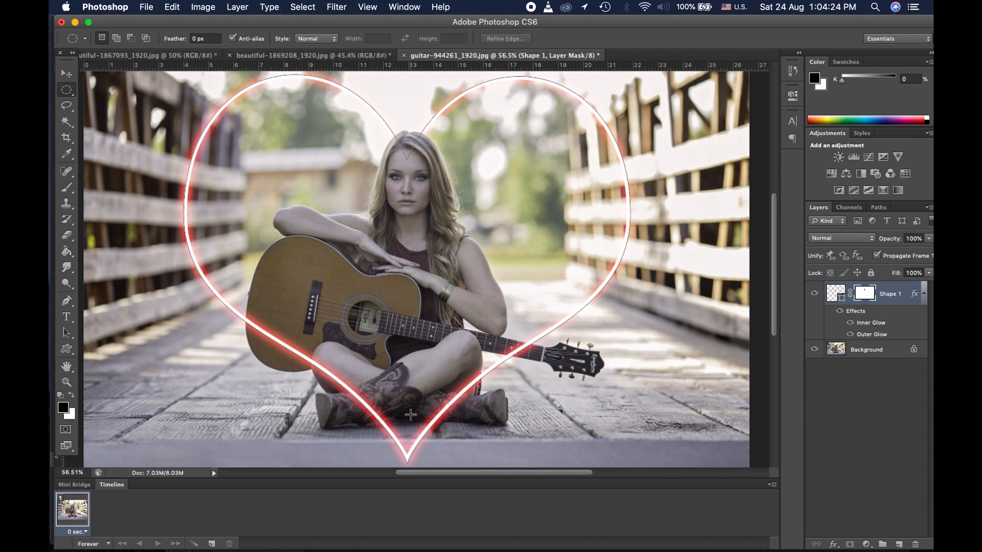
click(66, 382)
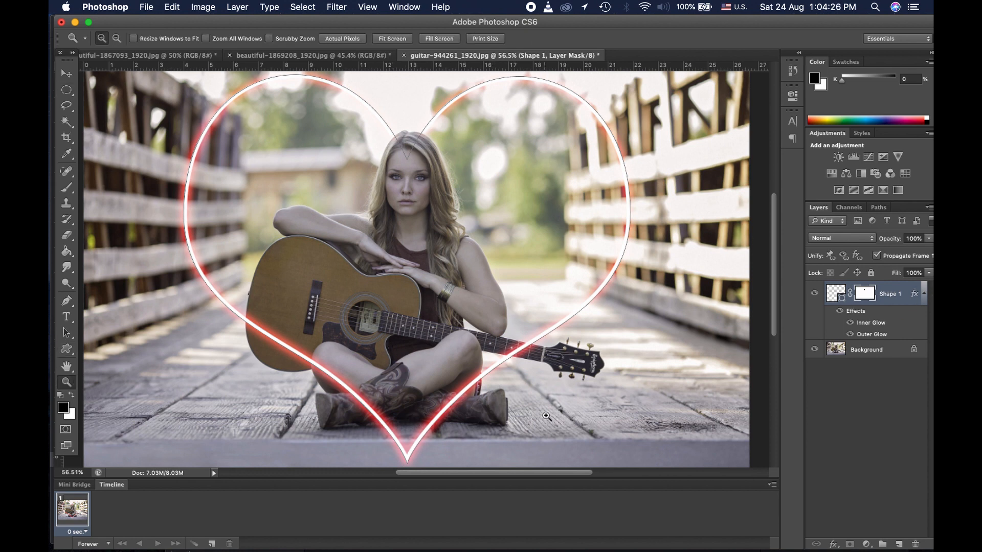
drag(489, 327, 560, 395)
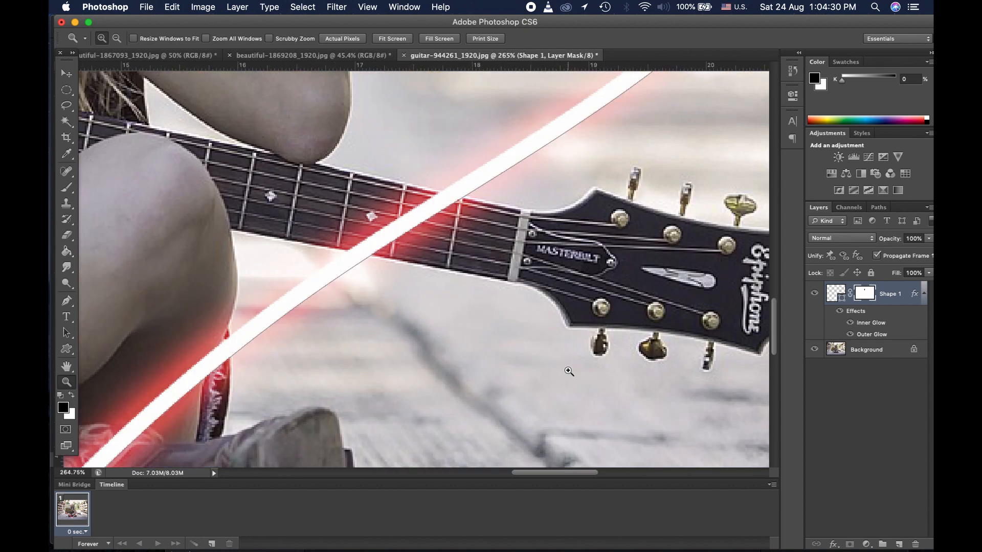
click(66, 187)
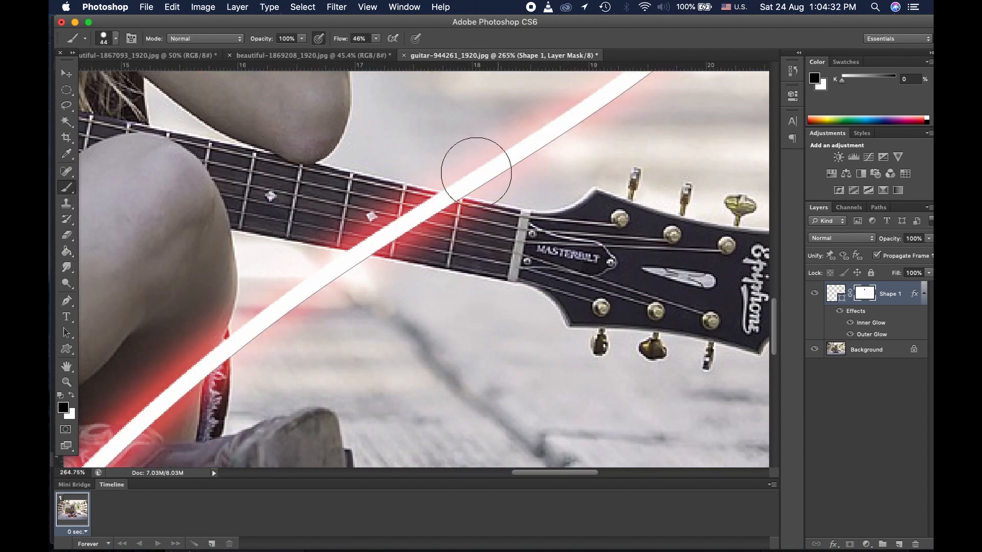
click(115, 39)
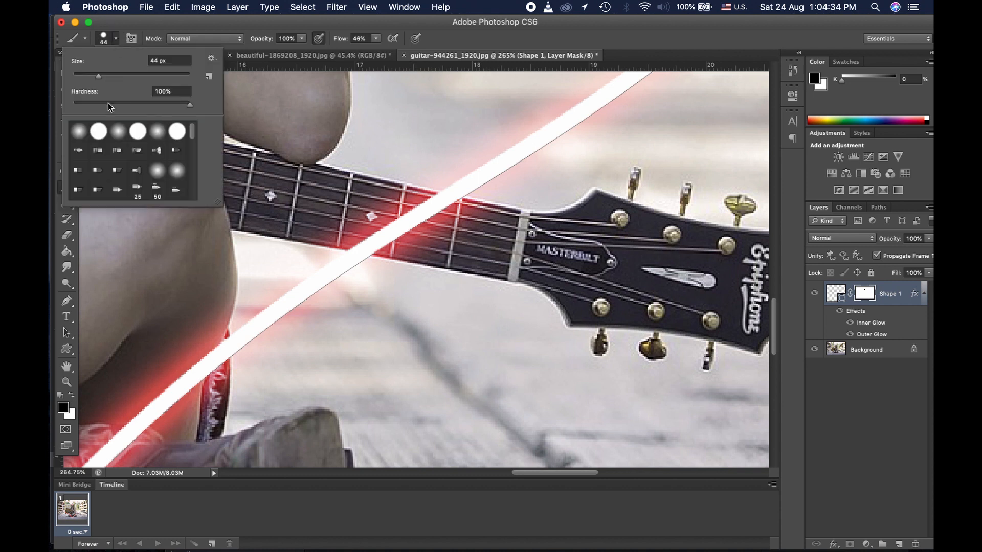
drag(99, 76, 91, 76)
key(Return)
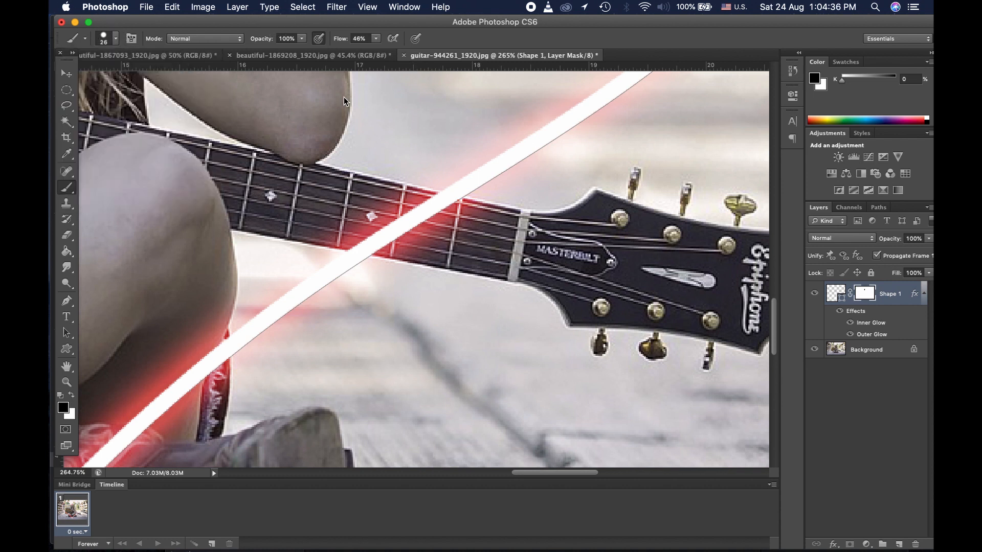
mouse_move(394, 227)
mouse_down()
mouse_move(353, 231)
mouse_move(400, 235)
mouse_move(362, 228)
mouse_move(378, 217)
mouse_move(400, 232)
mouse_move(356, 233)
mouse_move(376, 239)
mouse_move(365, 241)
mouse_move(437, 213)
mouse_move(422, 220)
mouse_move(479, 216)
mouse_move(444, 211)
mouse_move(458, 225)
mouse_up()
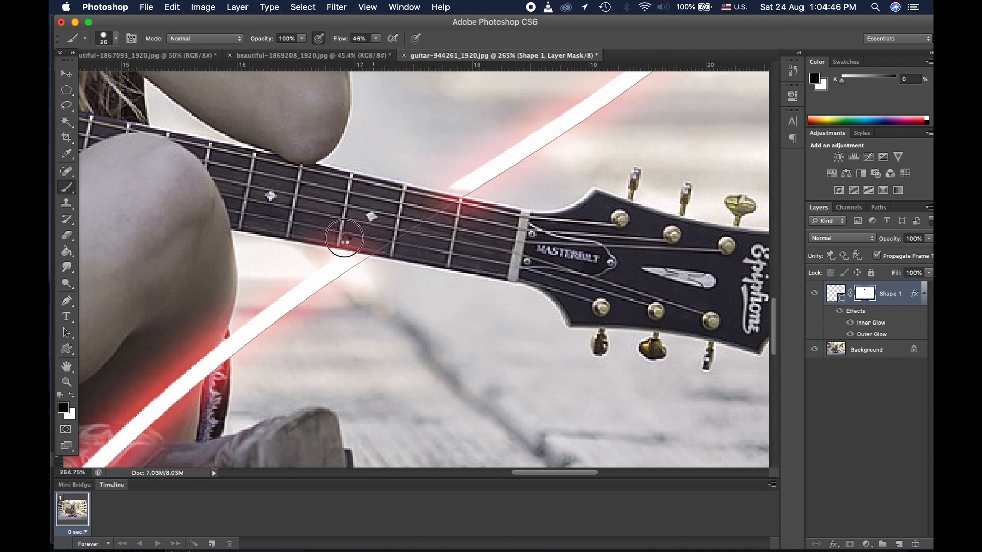
mouse_move(344, 238)
mouse_down()
mouse_move(364, 246)
mouse_move(343, 243)
mouse_up()
Step: Paint white on the mask to restore the beam sections below and above the fretboard
click(72, 395)
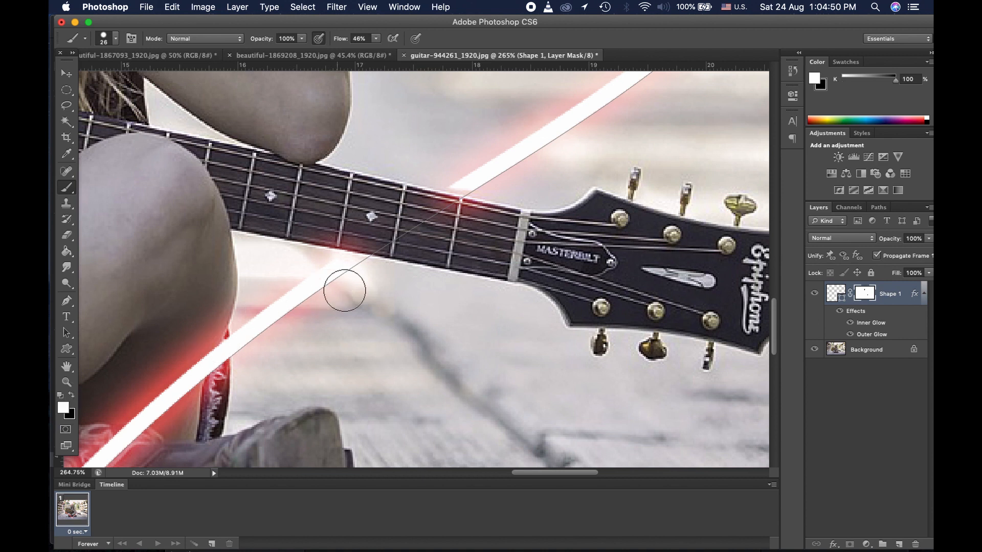
drag(344, 290, 346, 270)
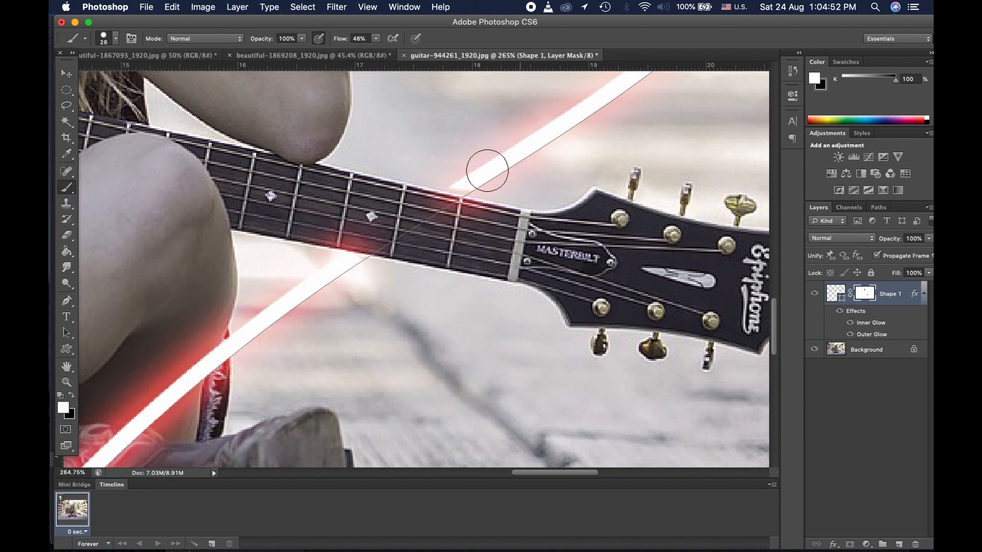
drag(465, 171, 456, 173)
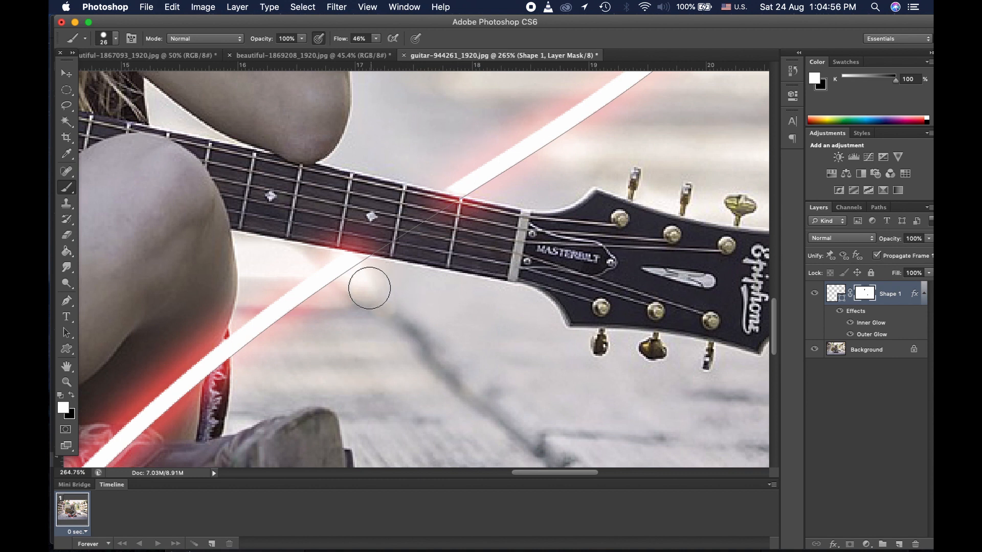
click(357, 273)
Step: With a 10 px brush, restore the glow over the neck and refine its edge in black, then fit the photo to the screen
click(104, 39)
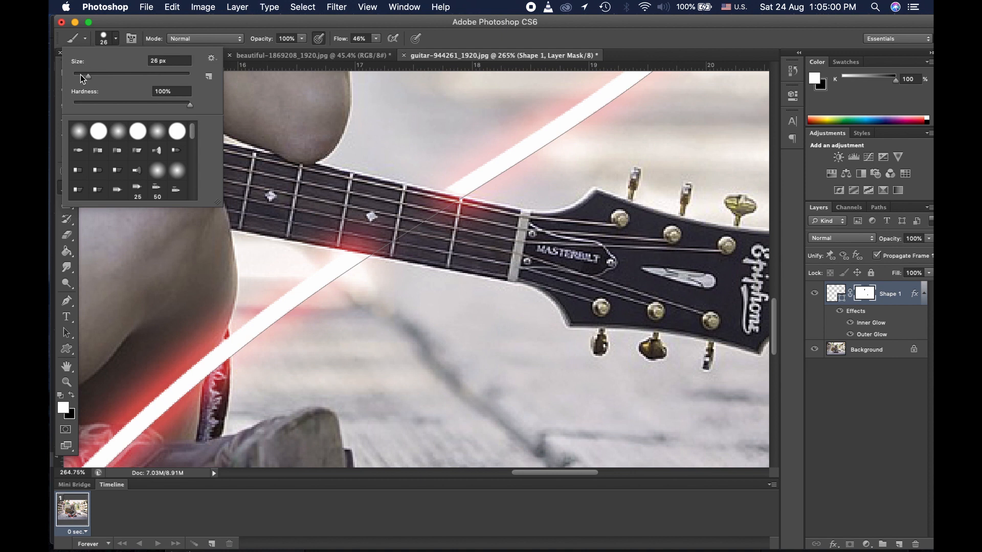
click(81, 76)
click(177, 30)
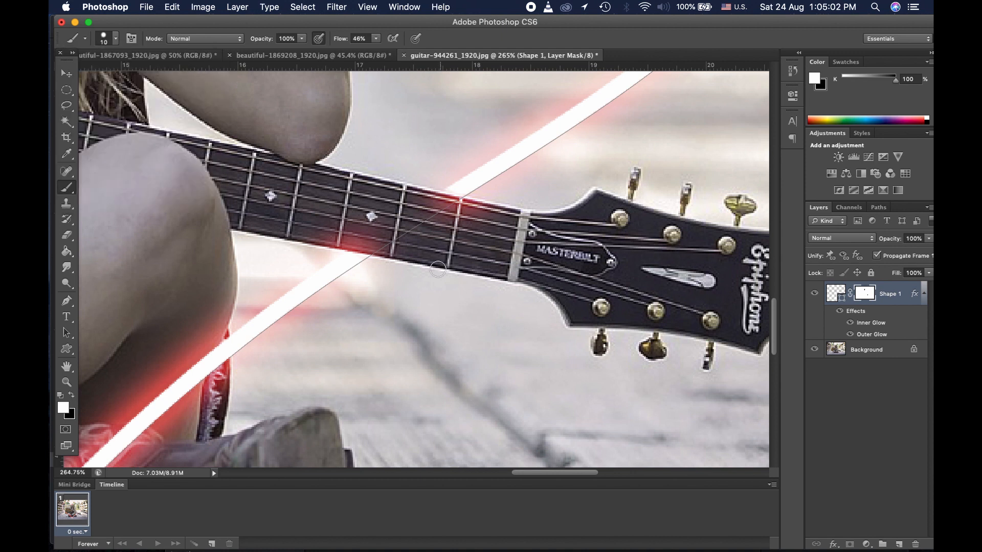
drag(349, 246, 387, 251)
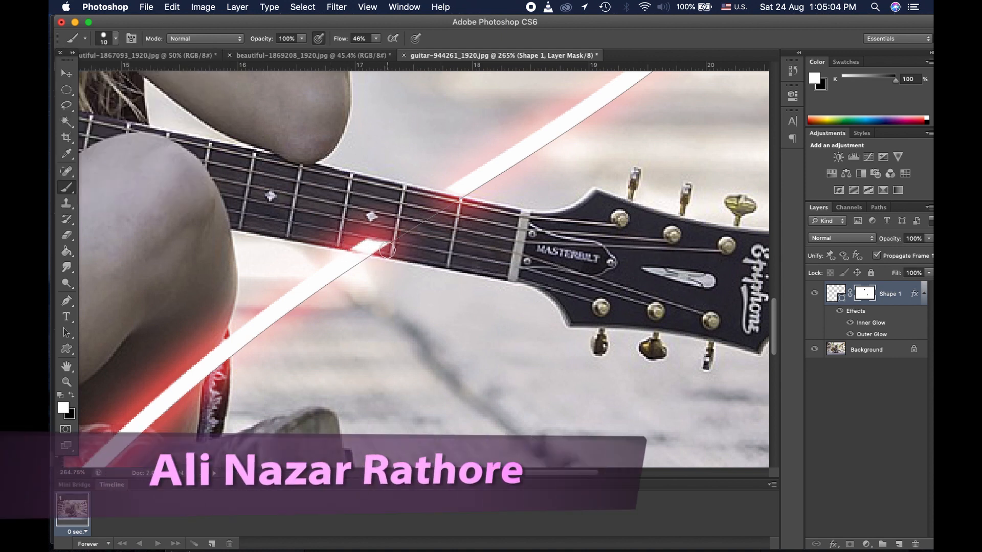
click(72, 396)
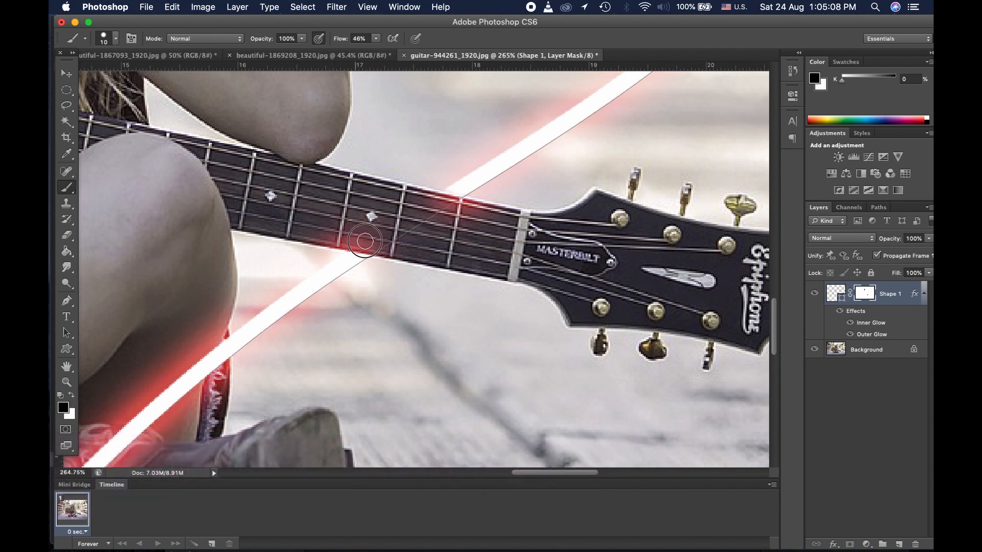
mouse_move(365, 241)
mouse_down()
mouse_move(341, 238)
mouse_move(377, 246)
mouse_move(410, 230)
mouse_move(408, 247)
mouse_move(333, 235)
mouse_move(386, 239)
mouse_up()
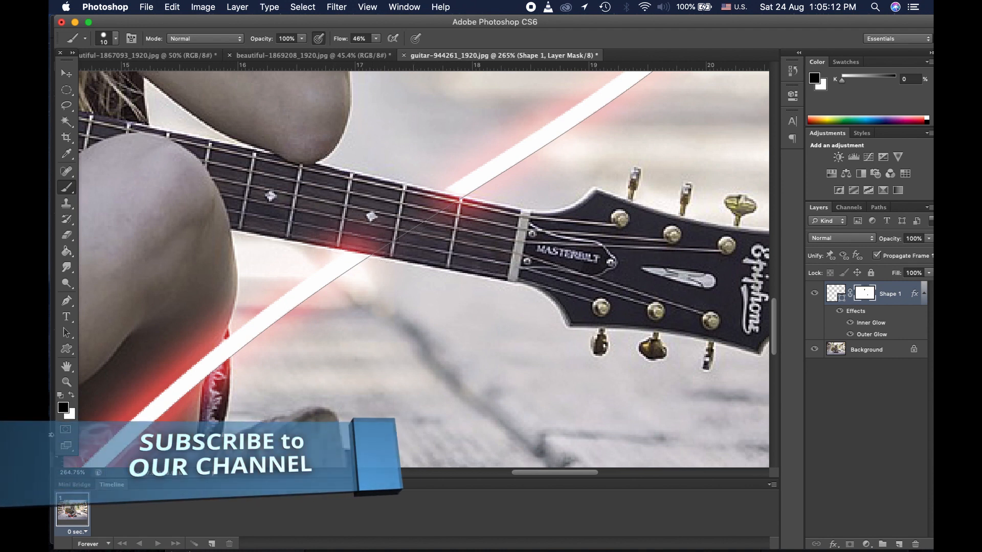
click(67, 382)
click(424, 39)
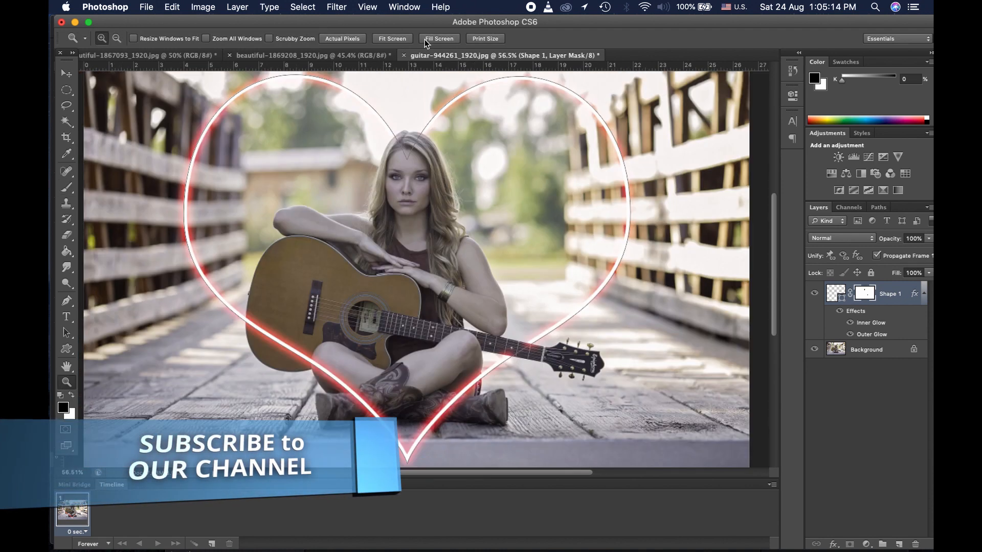
Step: Deselect Shape 1, choose the Custom Shape Tool, and return to beautiful-1867093_1920.jpg
click(66, 90)
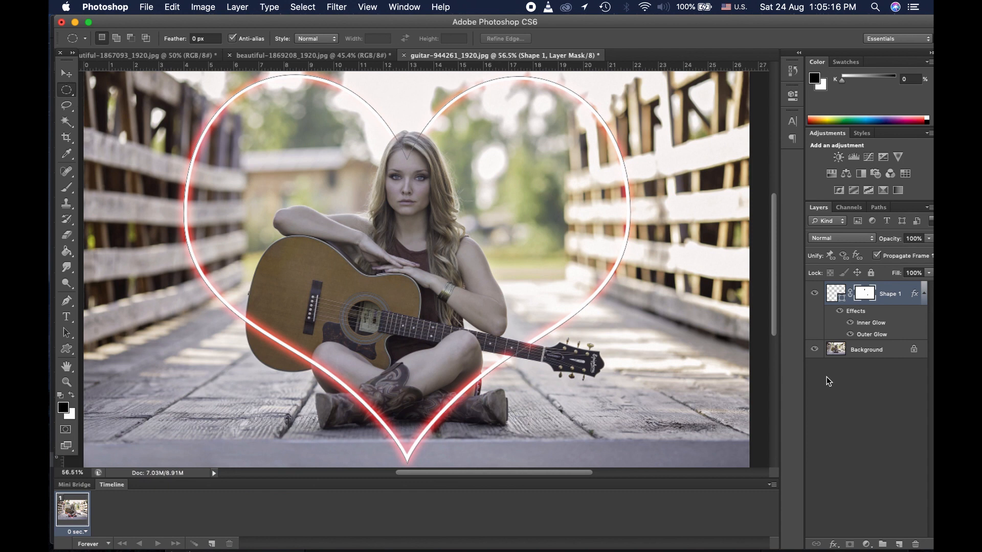
click(871, 406)
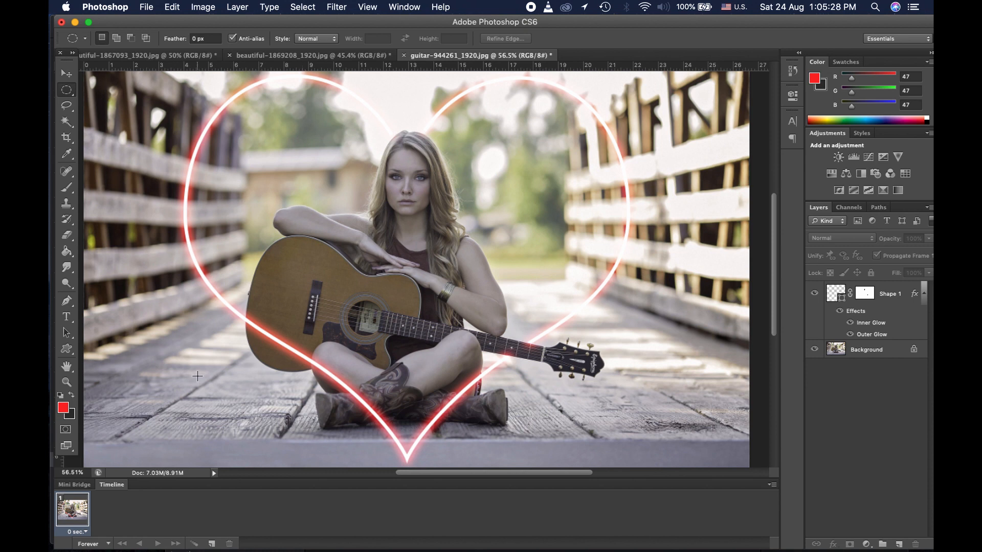
click(75, 350)
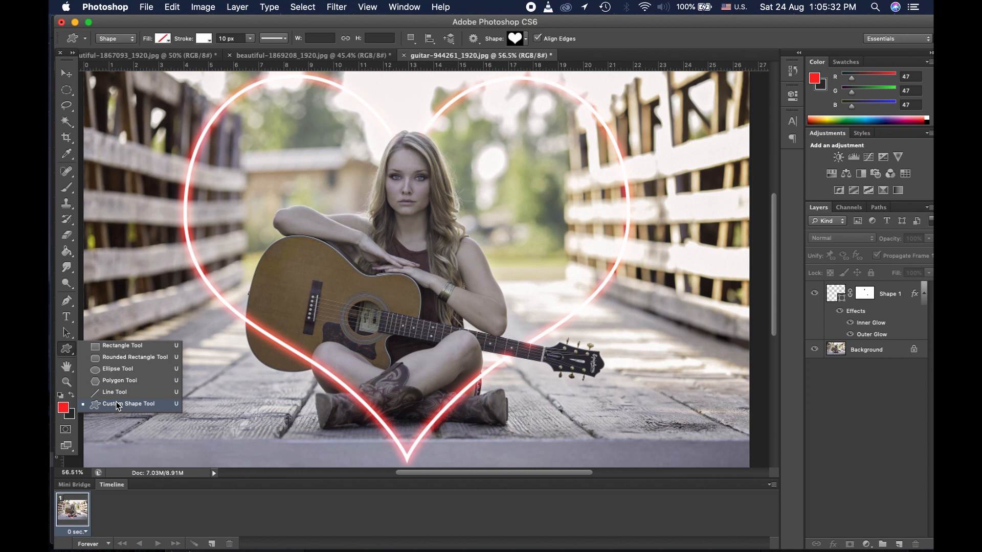
click(71, 91)
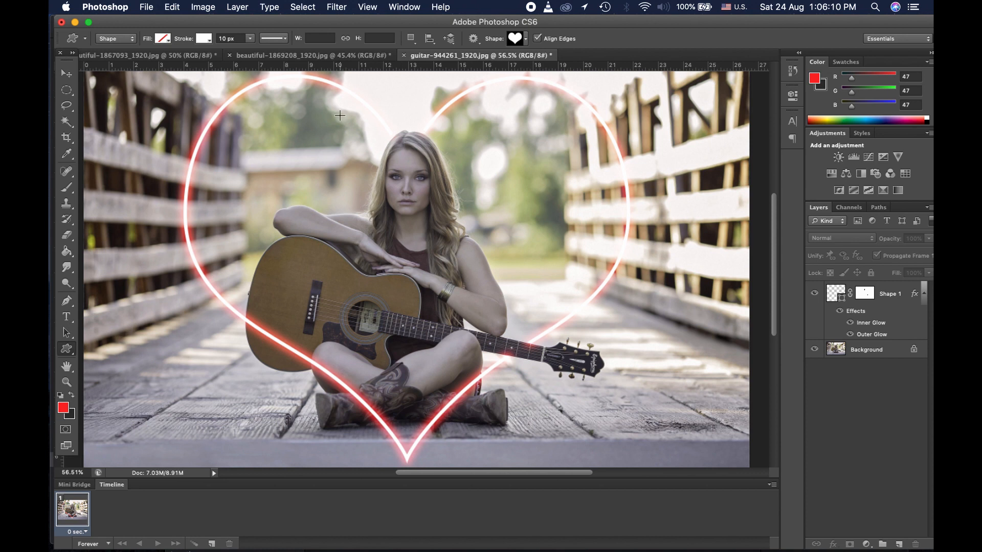
click(360, 54)
click(155, 54)
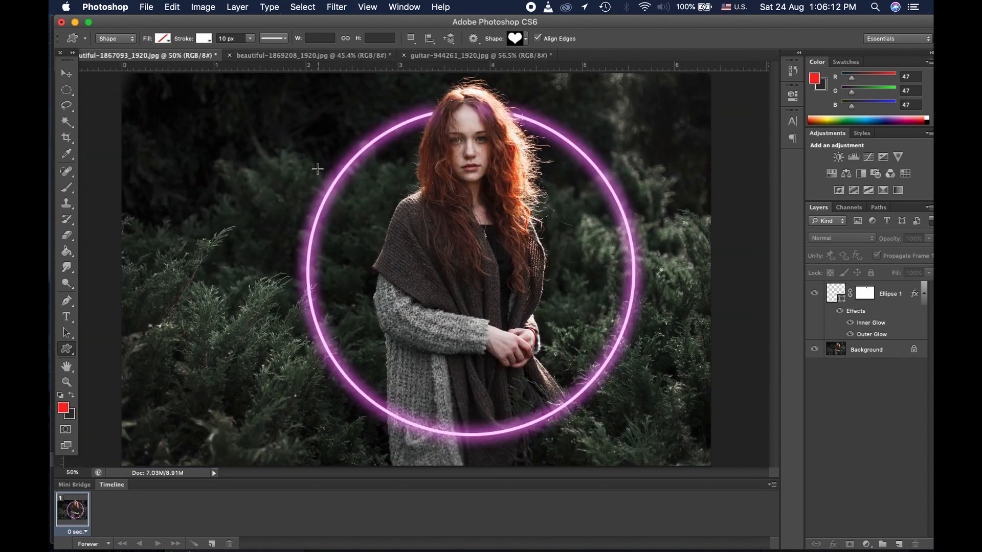